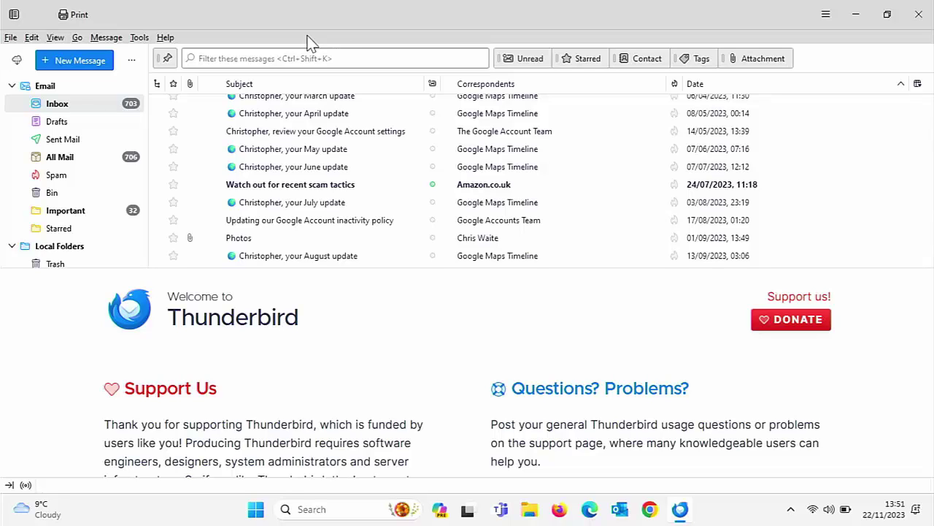
# Open the Thunderbird profile folder from the troubleshooting information and look through its files
pyautogui.click(165, 38)
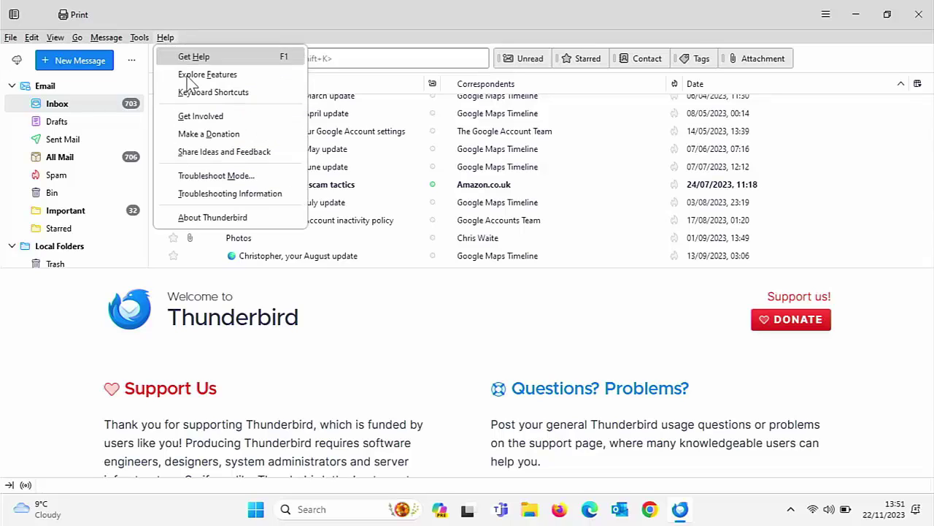
pyautogui.click(226, 198)
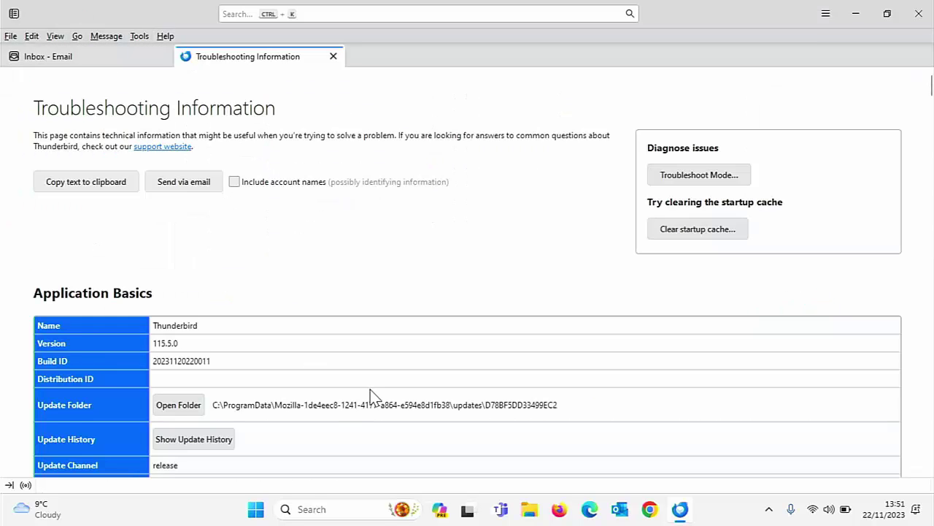
pyautogui.scroll(-3, 338, 422)
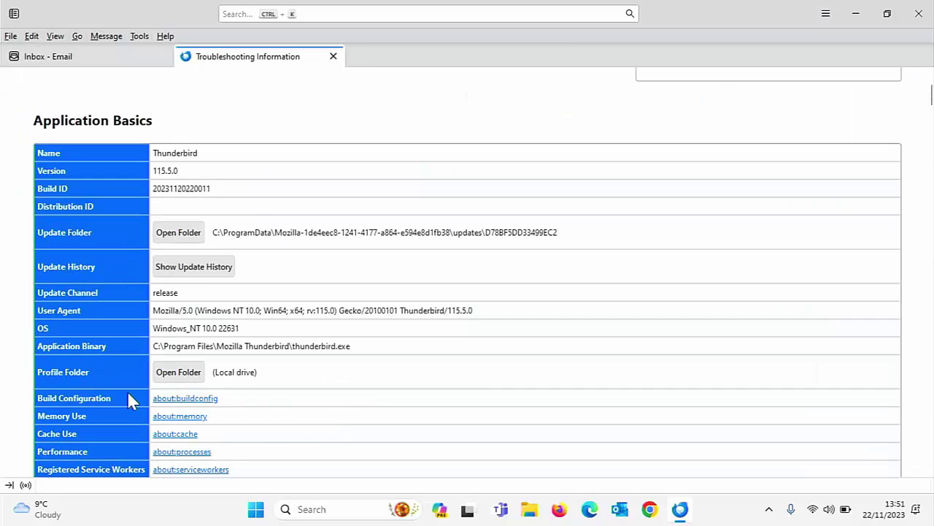
pyautogui.click(182, 378)
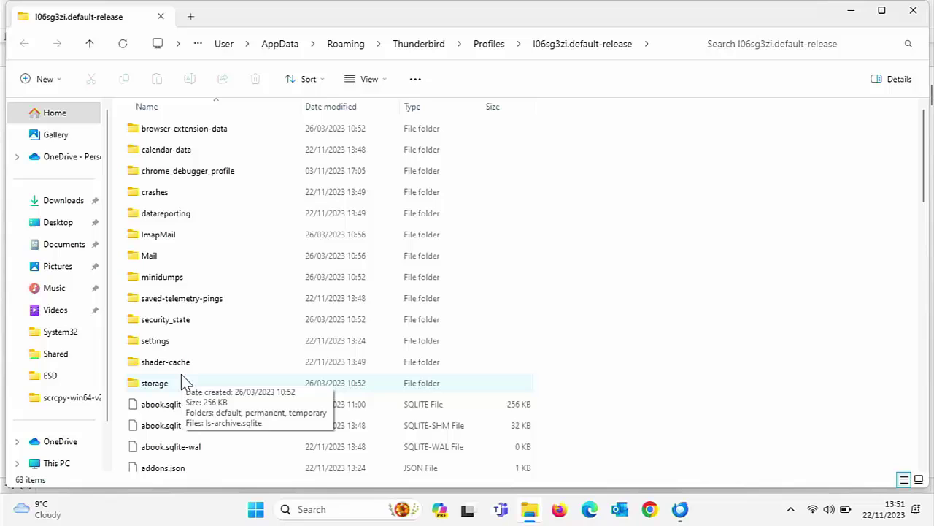
pyautogui.scroll(-15, 248, 368)
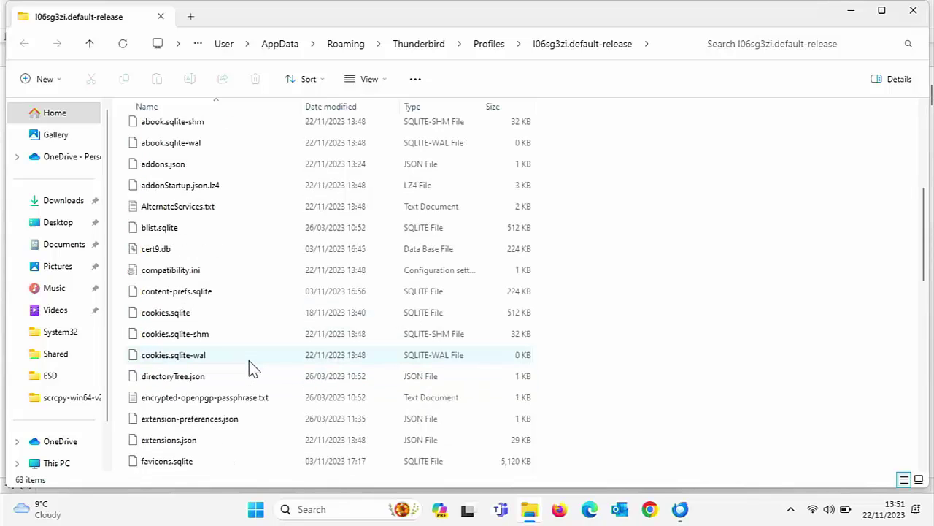
pyautogui.scroll(15, 252, 366)
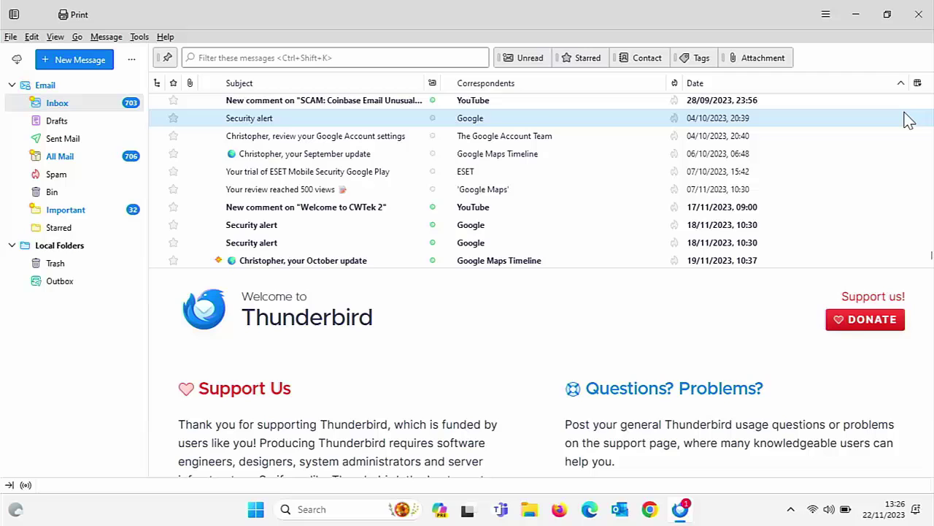
# Close Thunderbird and load cwtek.co.uk/wd in Microsoft Edge
pyautogui.click(919, 14)
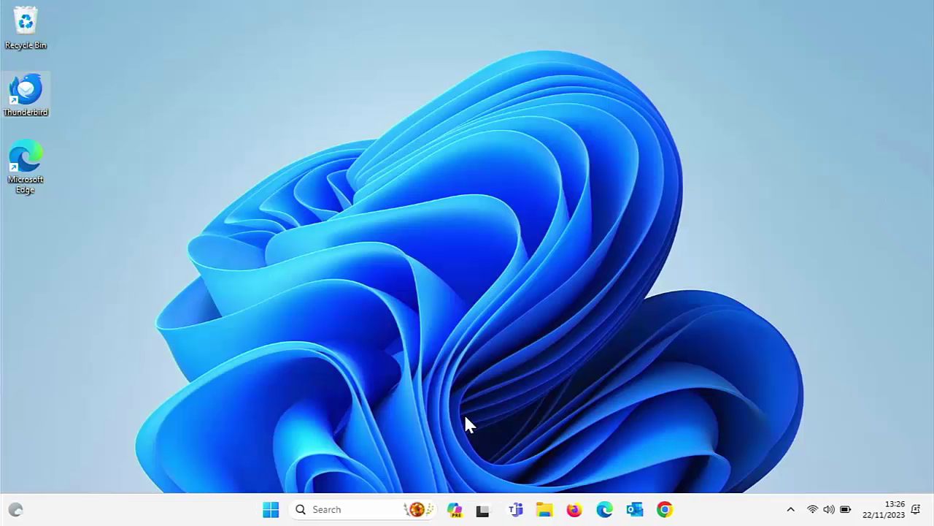
pyautogui.doubleClick(28, 152)
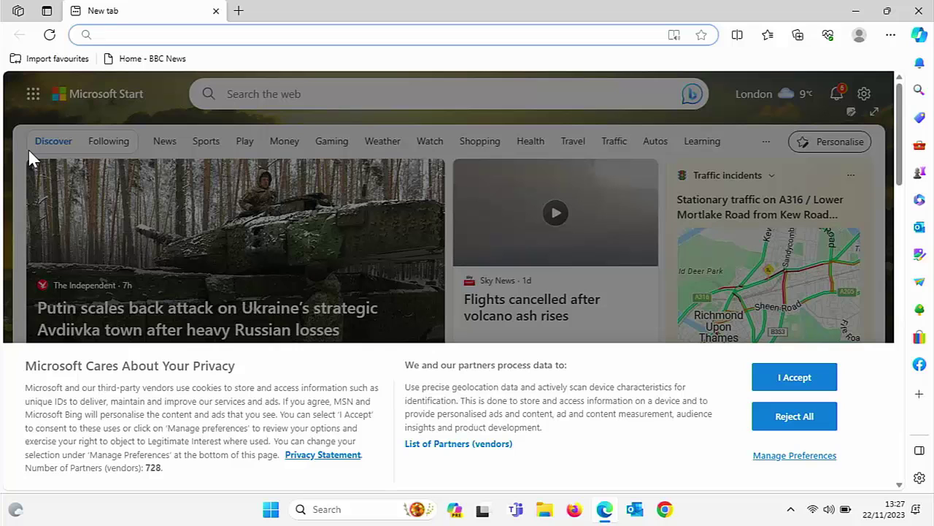
pyautogui.write('cw')
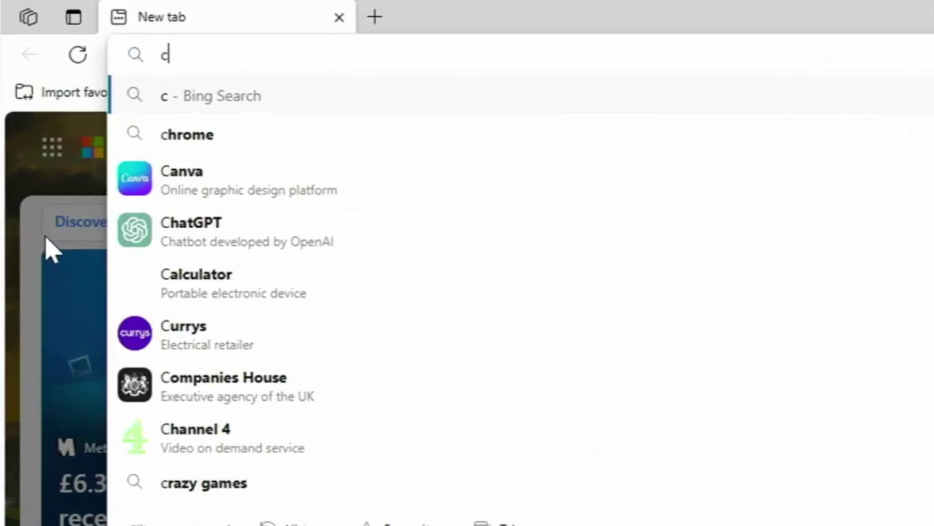
pyautogui.write('tw')
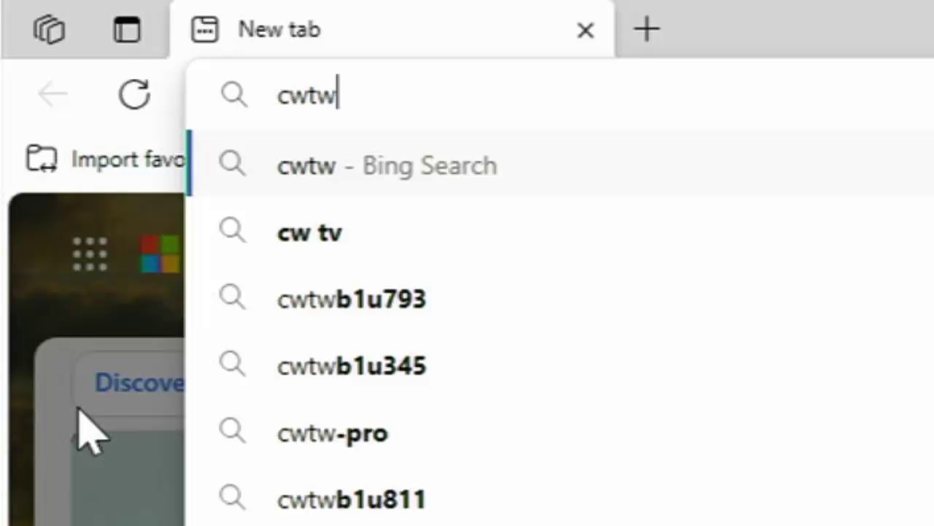
pyautogui.press('BackSpace')
pyautogui.write('ek')
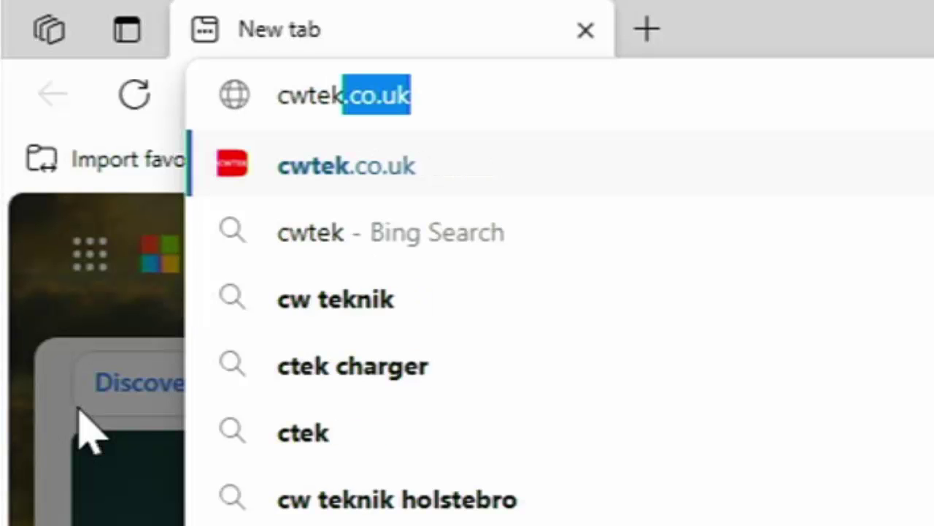
pyautogui.press('Right')
pyautogui.write('/')
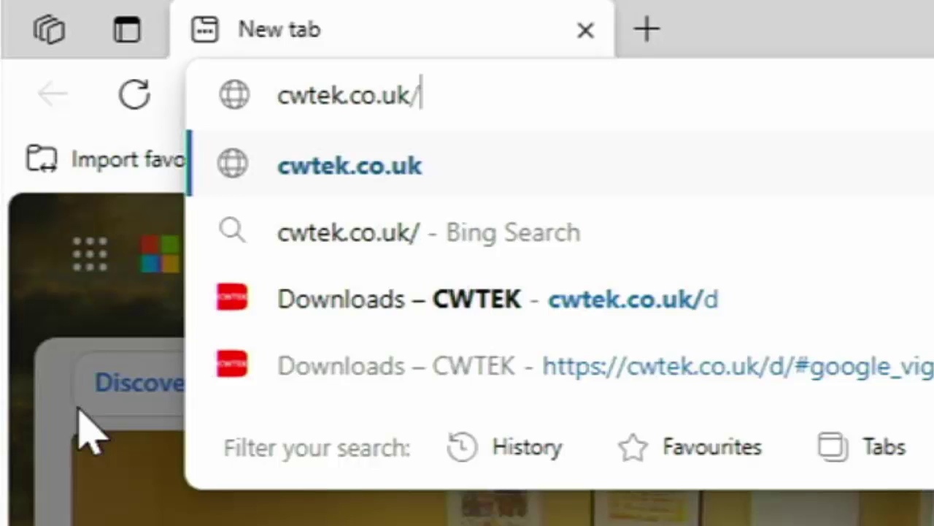
pyautogui.write('wd')
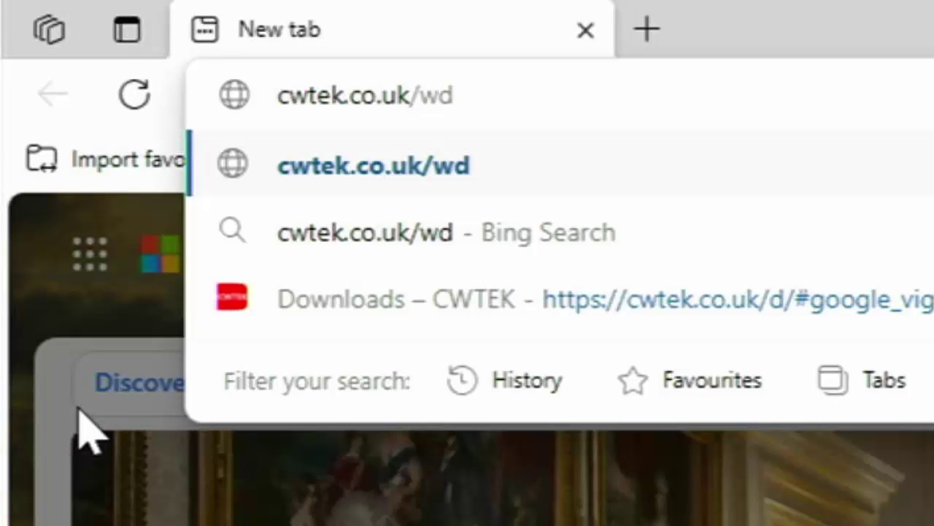
pyautogui.press('Return')
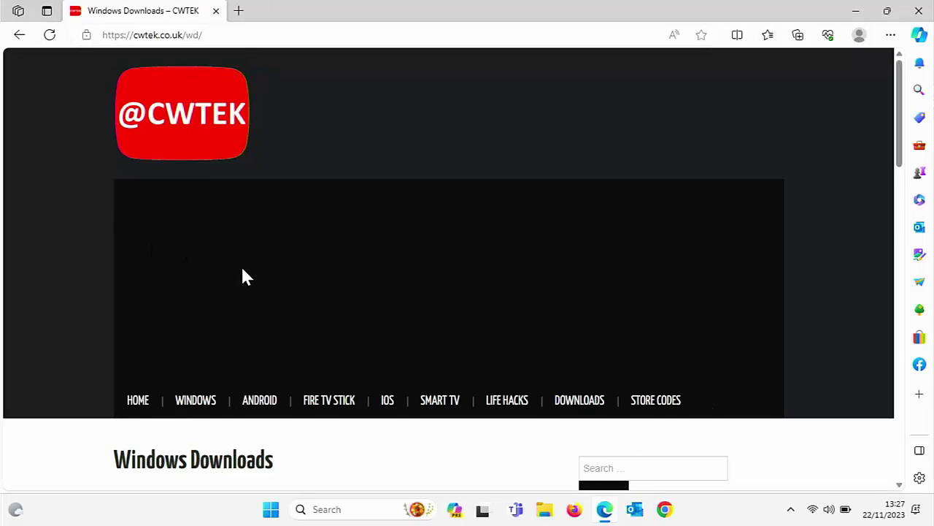
# Download the older Thunderbird v102.15 installer from the Windows Downloads page and close the browser
pyautogui.scroll(-2, 244, 273)
pyautogui.scroll(-3, 243, 270)
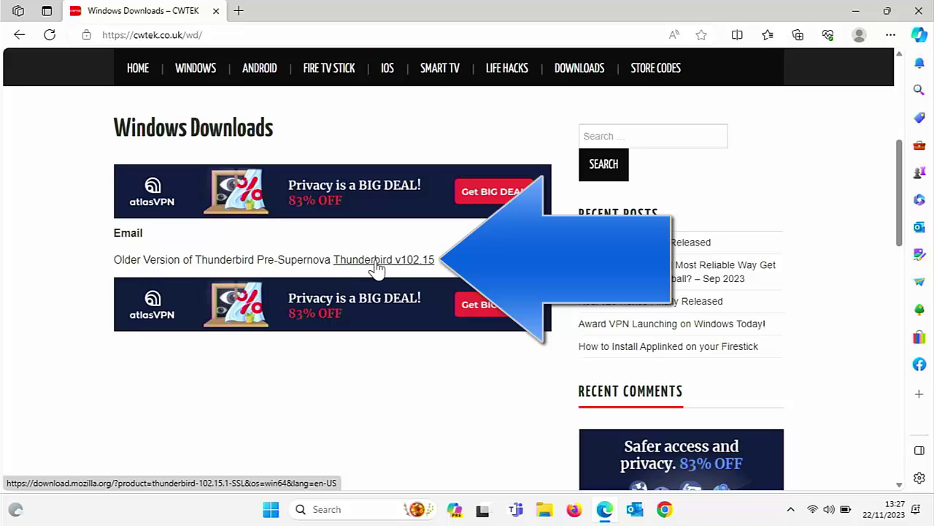
pyautogui.click(378, 263)
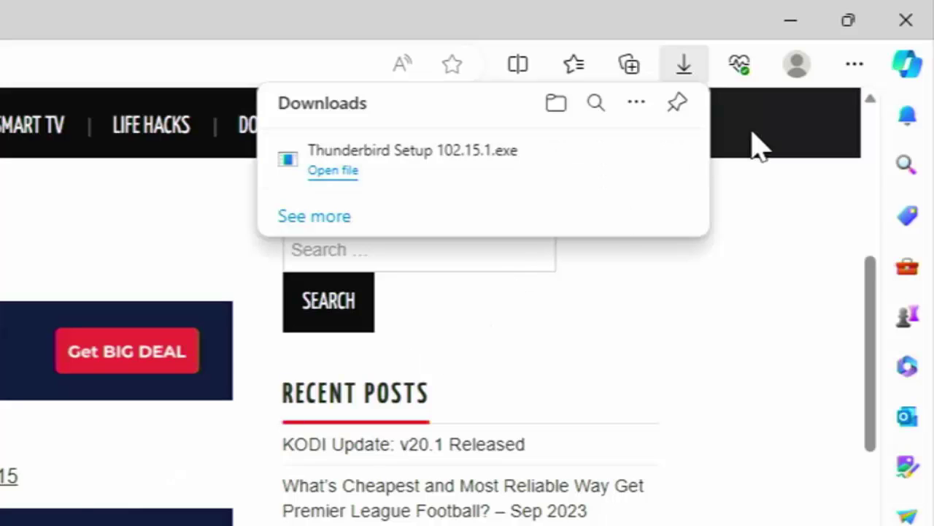
pyautogui.click(908, 20)
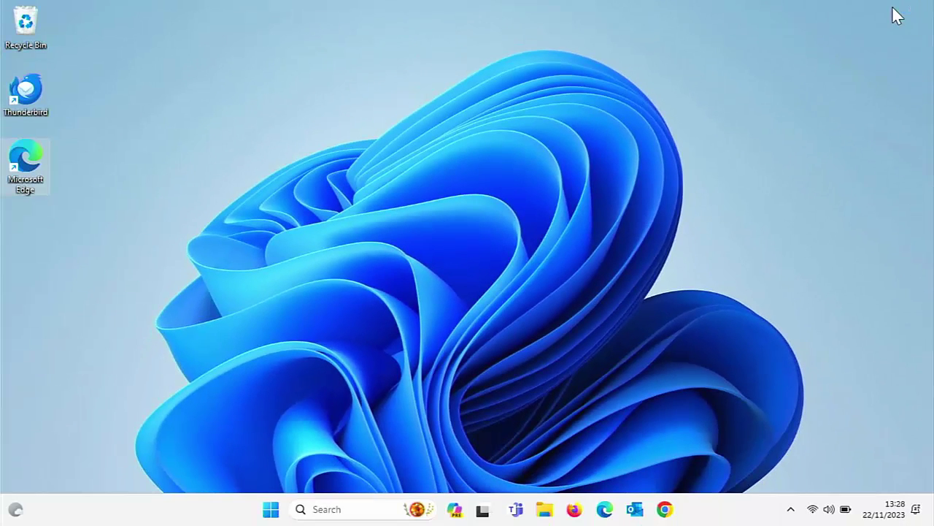
# Start Thunderbird from the desktop and open its profile folder through the troubleshooting information
pyautogui.doubleClick(25, 91)
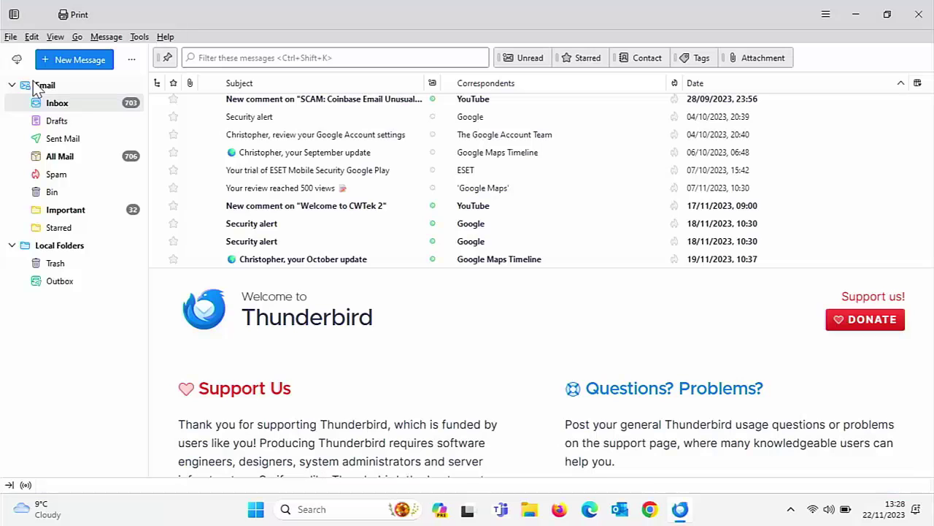
pyautogui.click(166, 37)
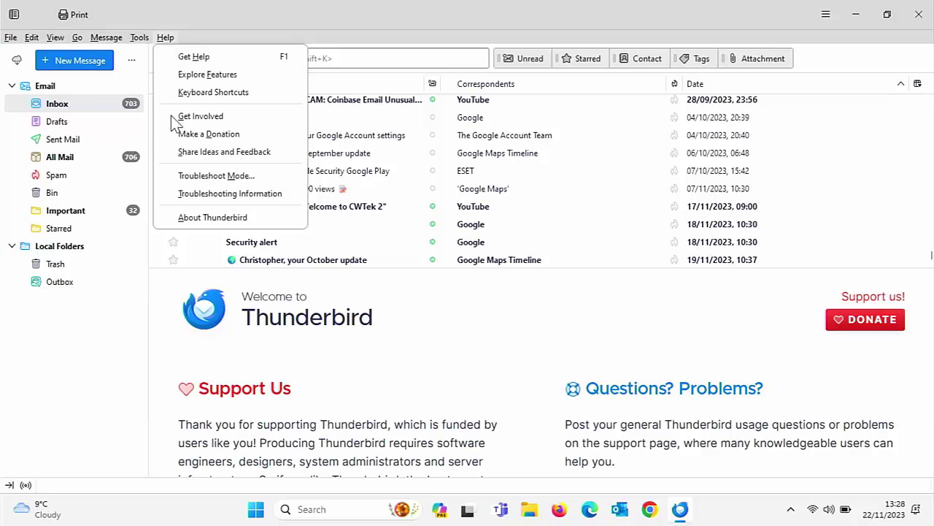
pyautogui.click(212, 194)
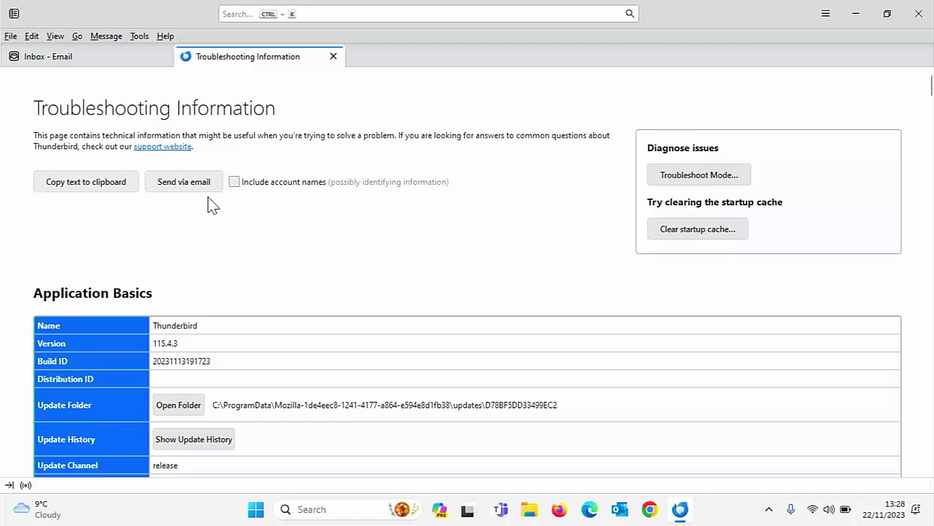
pyautogui.scroll(-3, 212, 205)
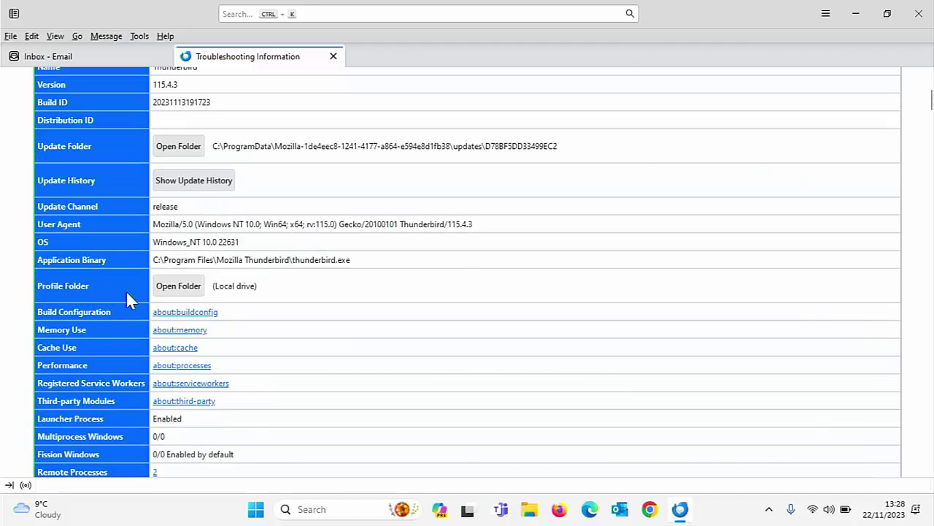
pyautogui.click(179, 286)
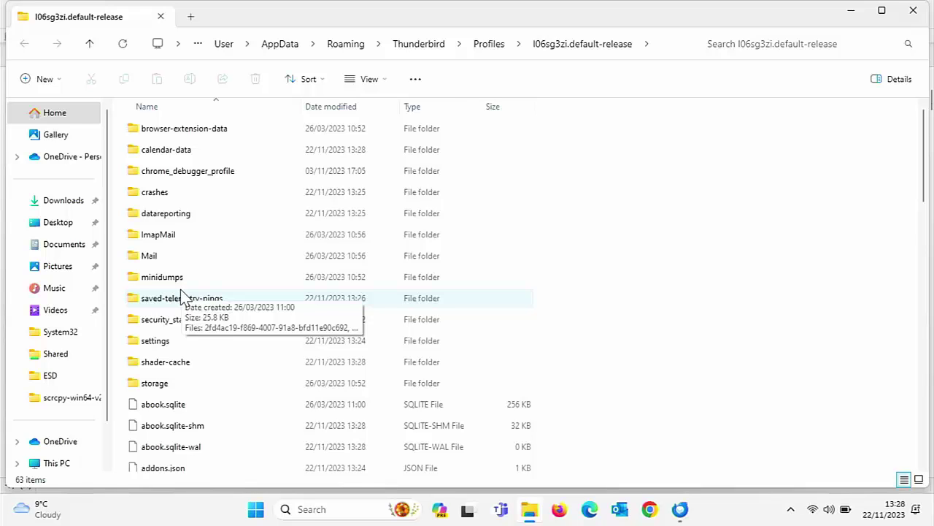
# Delete the compatibility.ini file from the Thunderbird profile folder
pyautogui.scroll(-3, 181, 294)
pyautogui.scroll(-1, 182, 293)
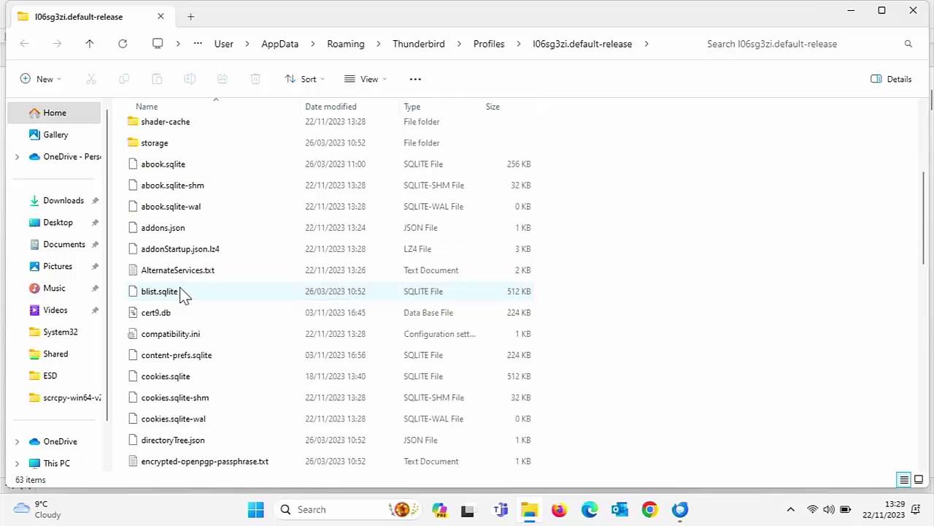
pyautogui.click(237, 341)
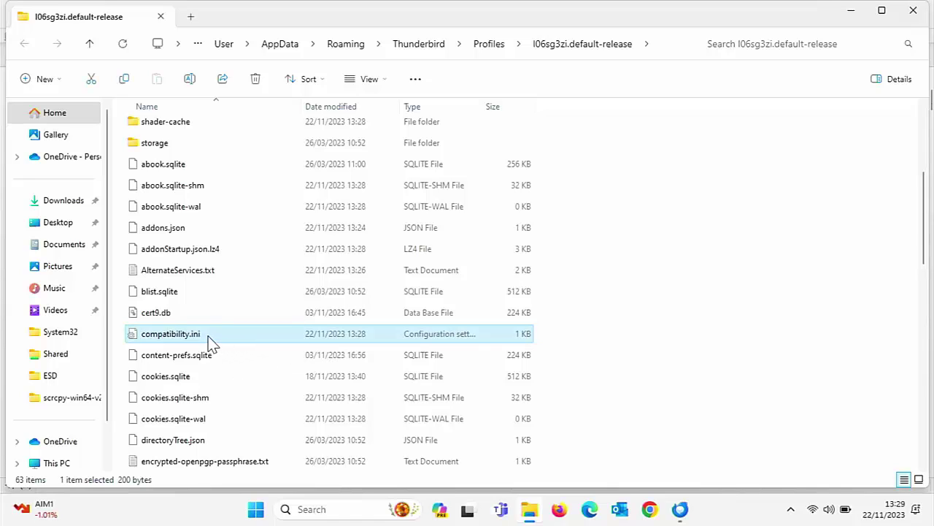
pyautogui.rightClick(212, 342)
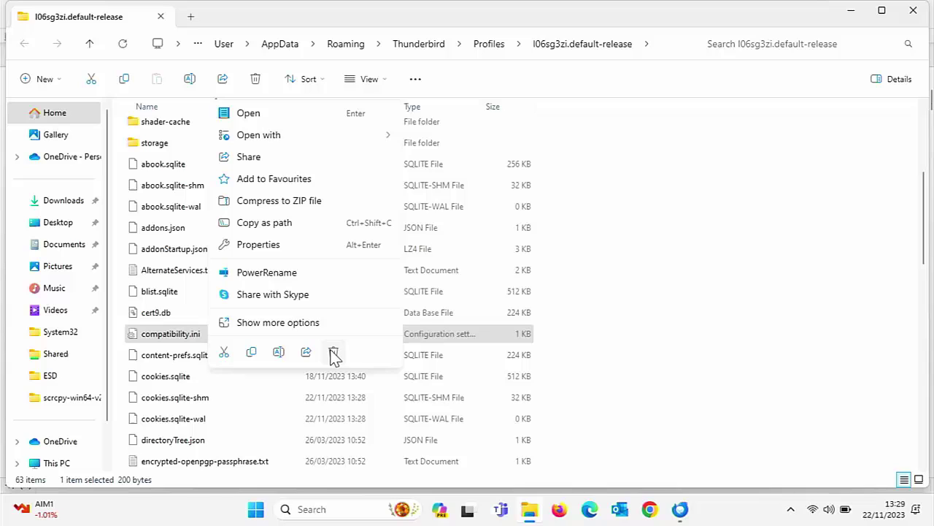
pyautogui.click(299, 326)
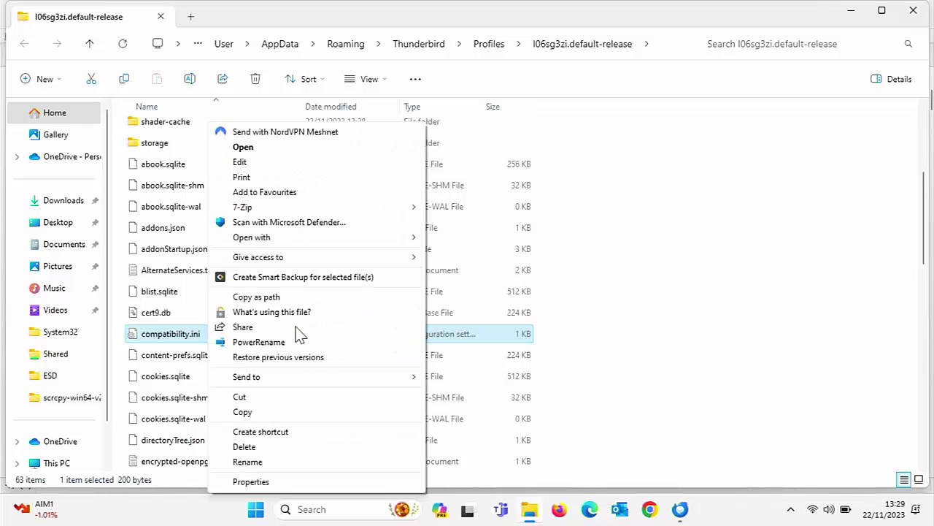
pyautogui.click(245, 446)
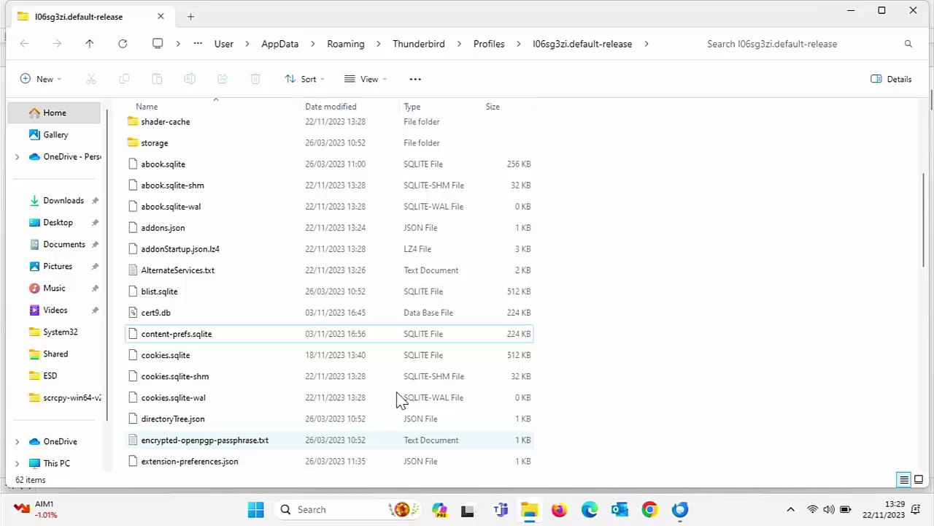
# Close the profile folder window, the Troubleshooting Information page and Thunderbird itself
pyautogui.click(914, 14)
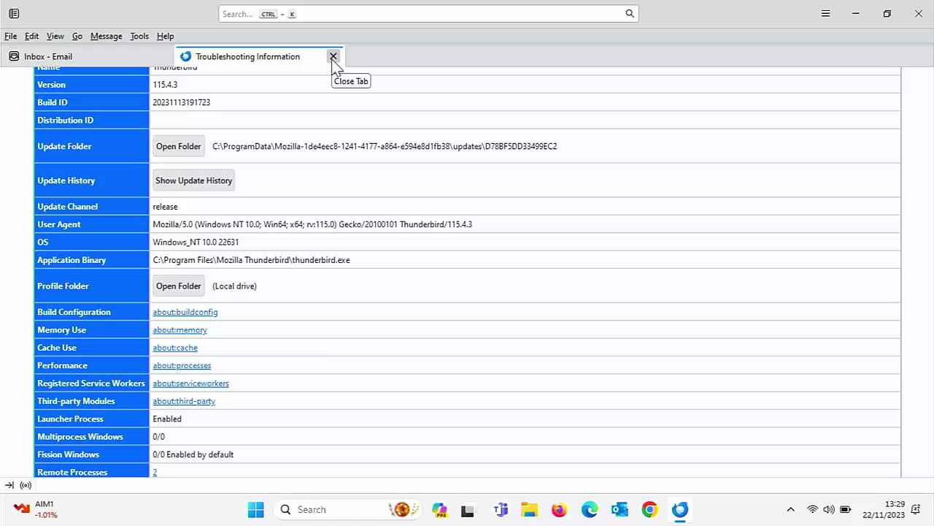
pyautogui.click(333, 57)
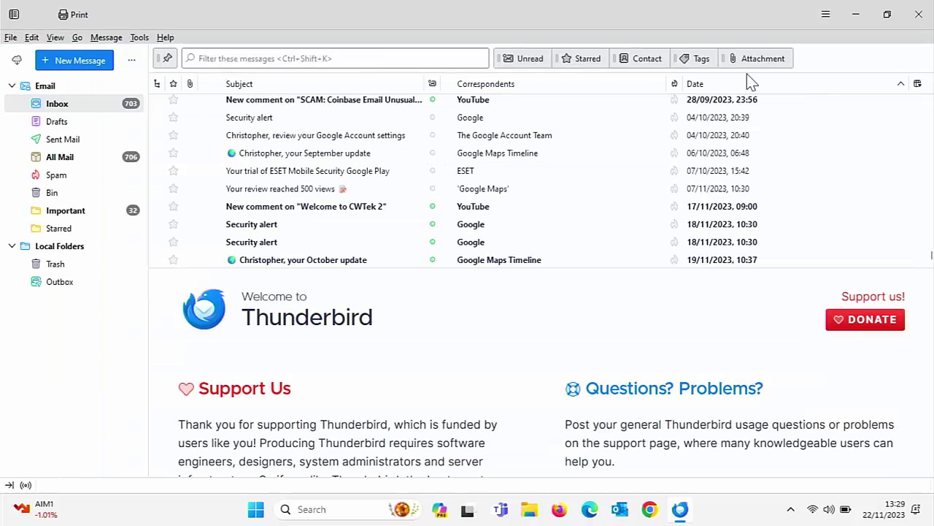
pyautogui.click(920, 19)
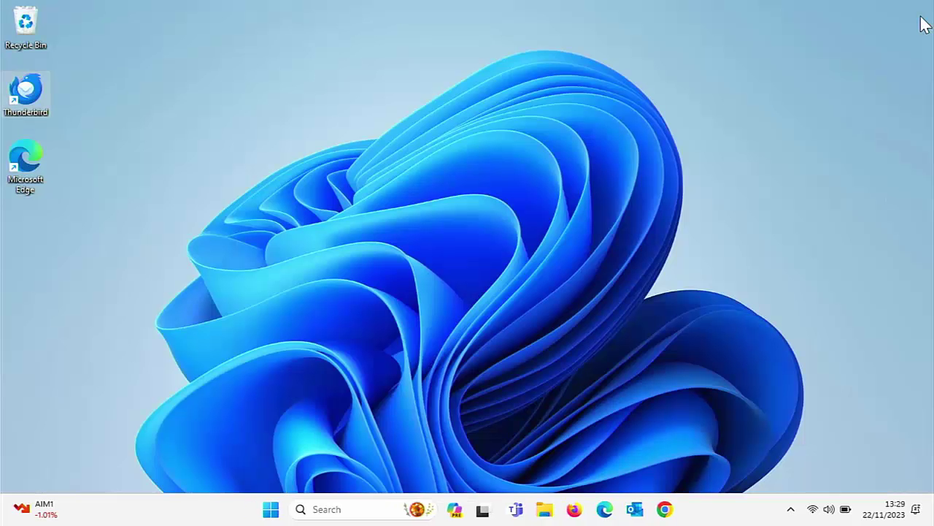
# Run Thunderbird Setup 102.15.1.exe from the Downloads folder and allow it to make changes to the device
pyautogui.click(546, 511)
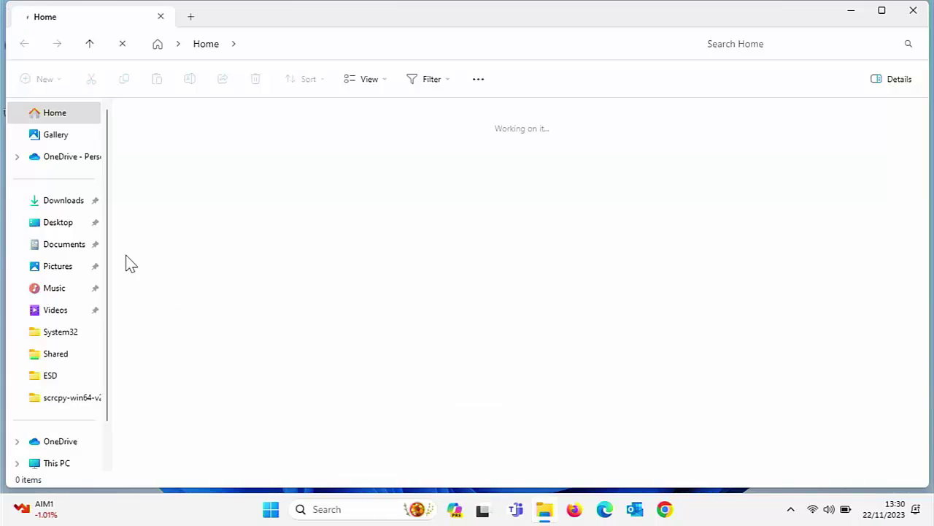
pyautogui.click(67, 206)
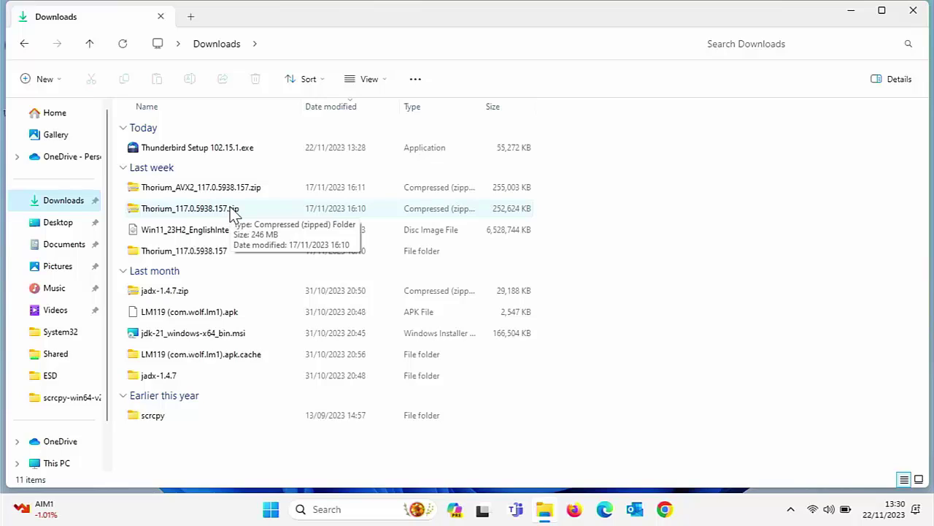
pyautogui.doubleClick(182, 150)
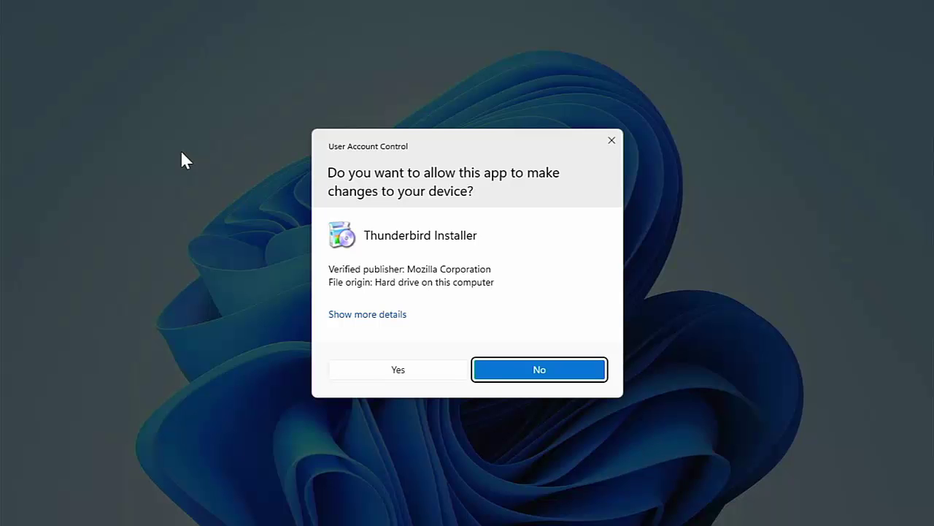
pyautogui.click(364, 372)
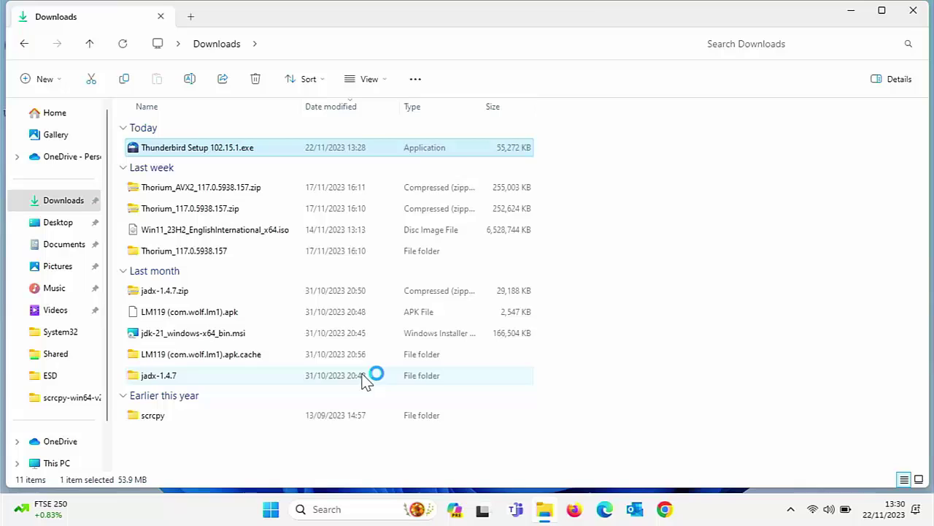
# Install Thunderbird with the Standard setup, without launching it at the end, and close the Downloads window
pyautogui.click(565, 363)
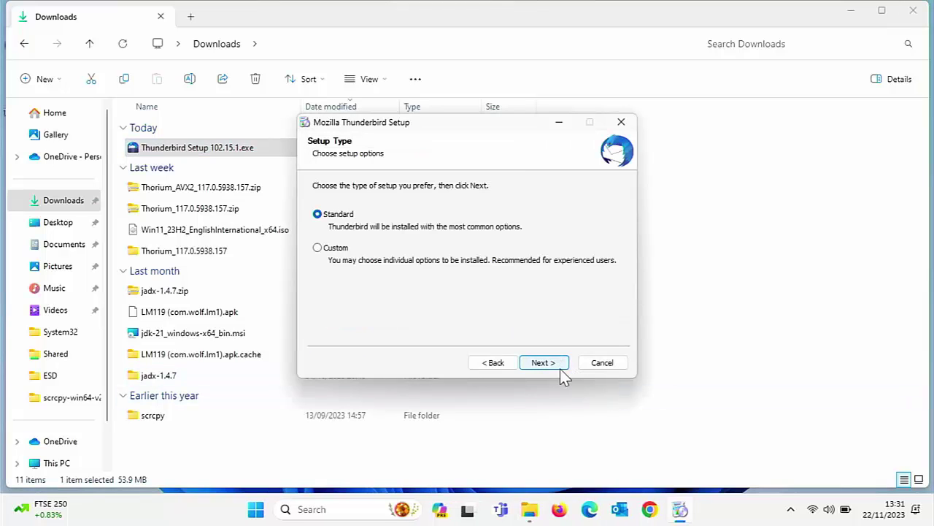
pyautogui.click(563, 369)
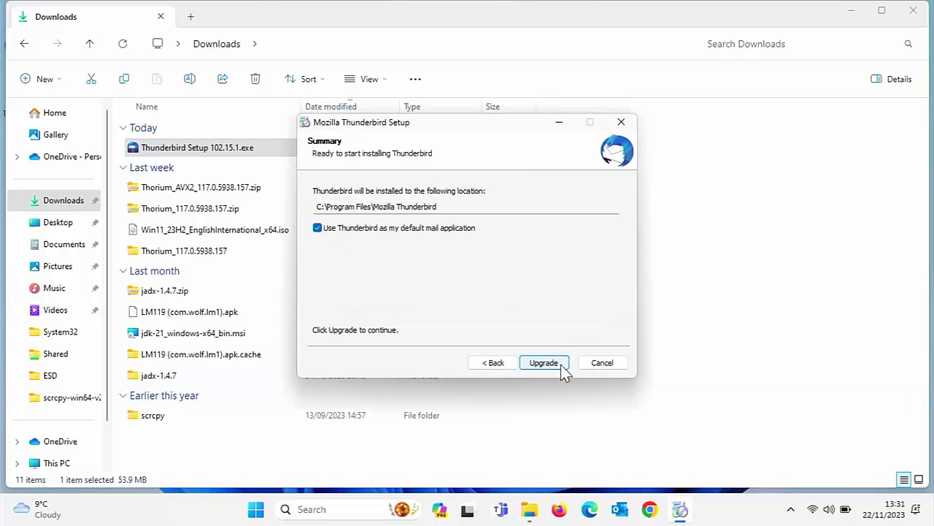
pyautogui.click(566, 369)
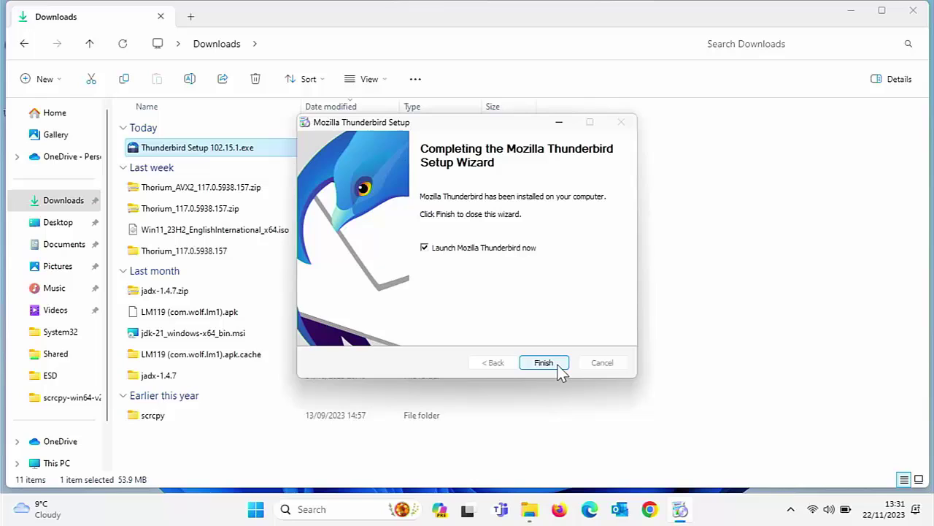
pyautogui.click(426, 251)
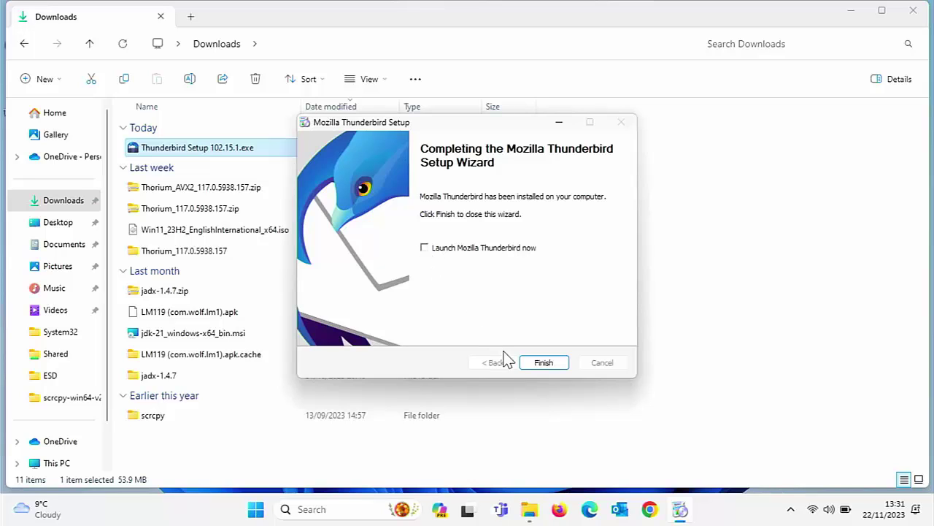
pyautogui.click(544, 365)
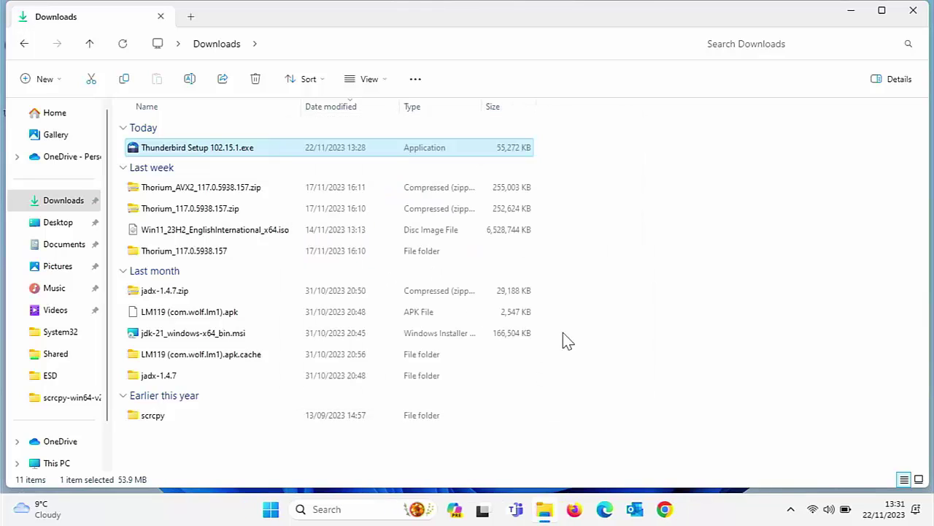
pyautogui.click(916, 20)
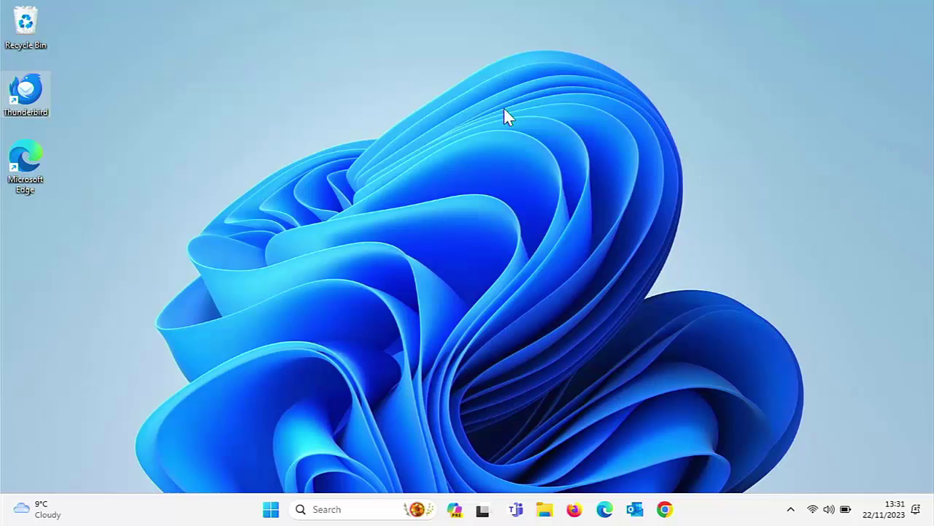
# Append --allow-downgrade to the target of the Thunderbird desktop shortcut and save the change with administrator permission
pyautogui.rightClick(40, 104)
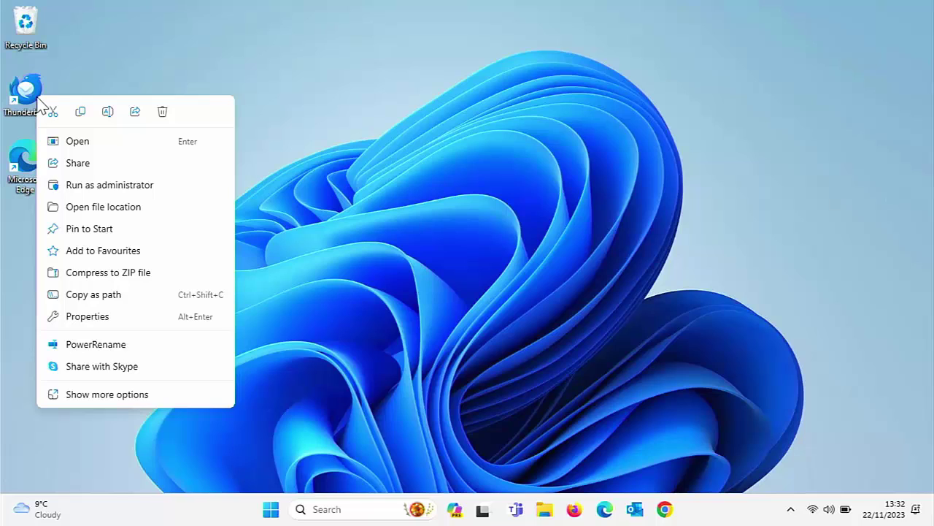
pyautogui.click(117, 315)
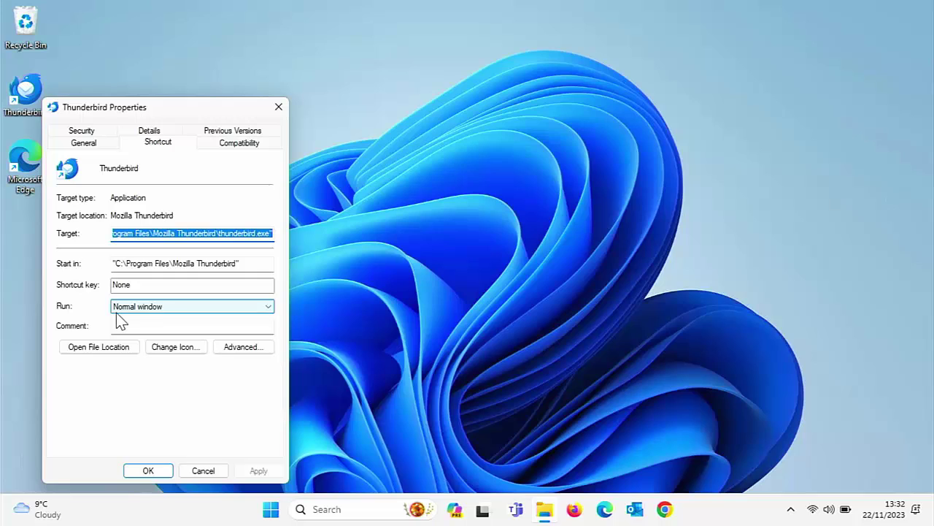
pyautogui.press('End')
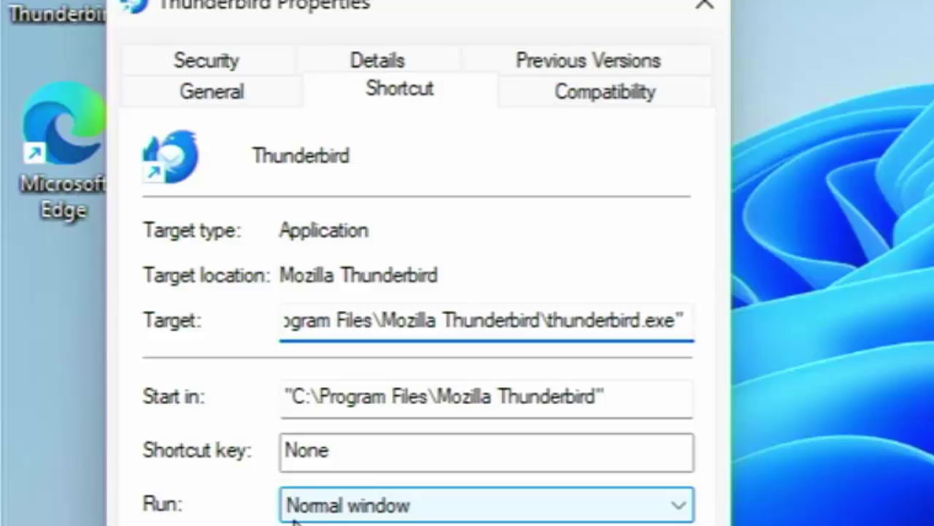
pyautogui.write('--a')
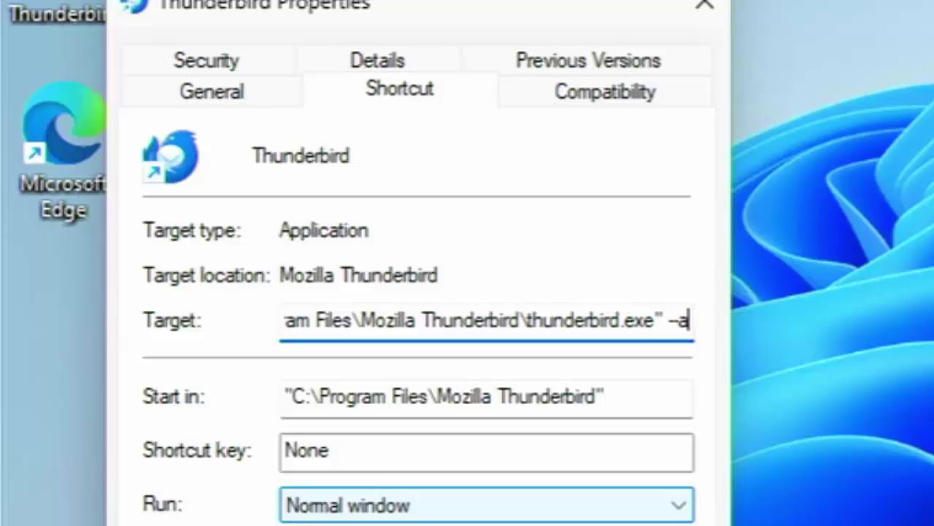
pyautogui.write('llow-dow')
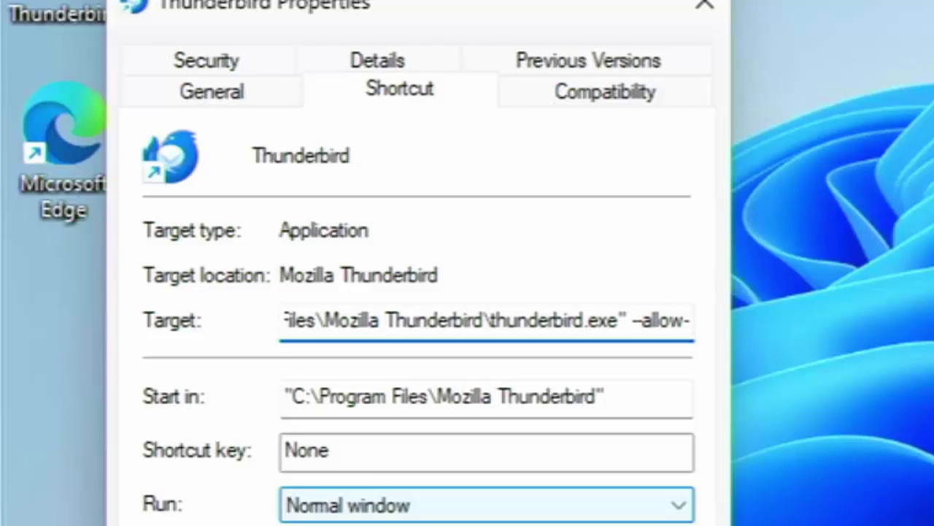
pyautogui.write('ngrade')
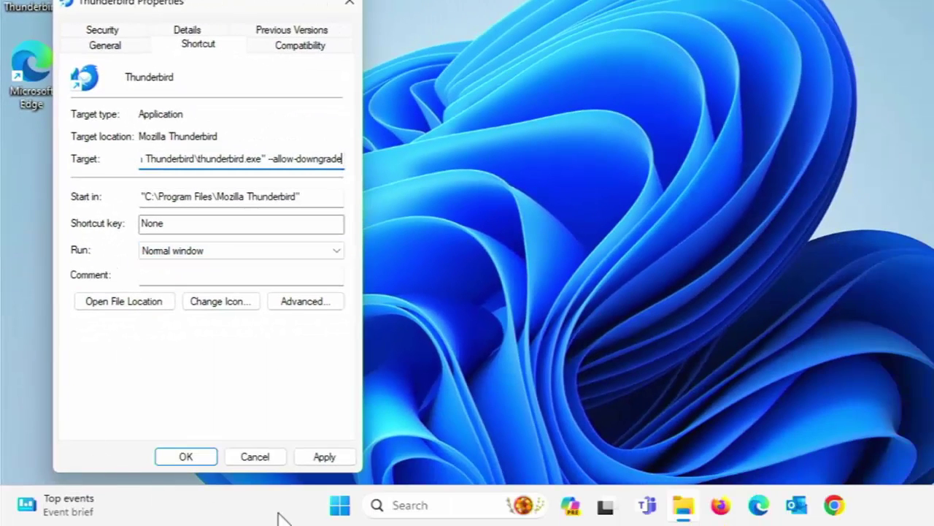
pyautogui.click(334, 460)
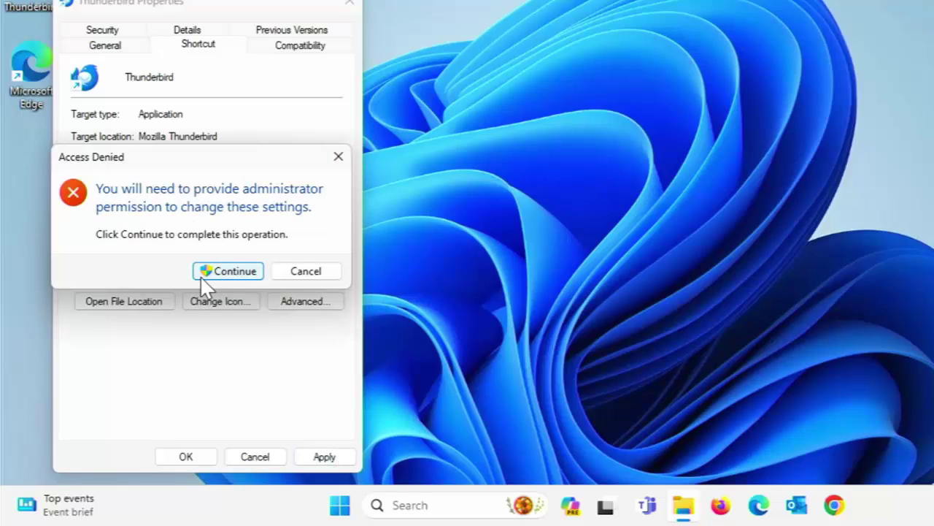
pyautogui.click(221, 278)
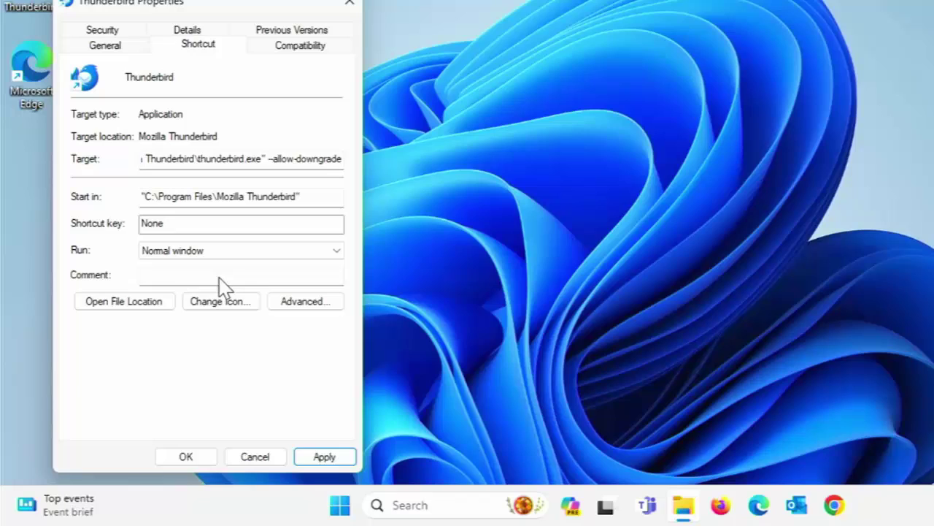
pyautogui.click(191, 456)
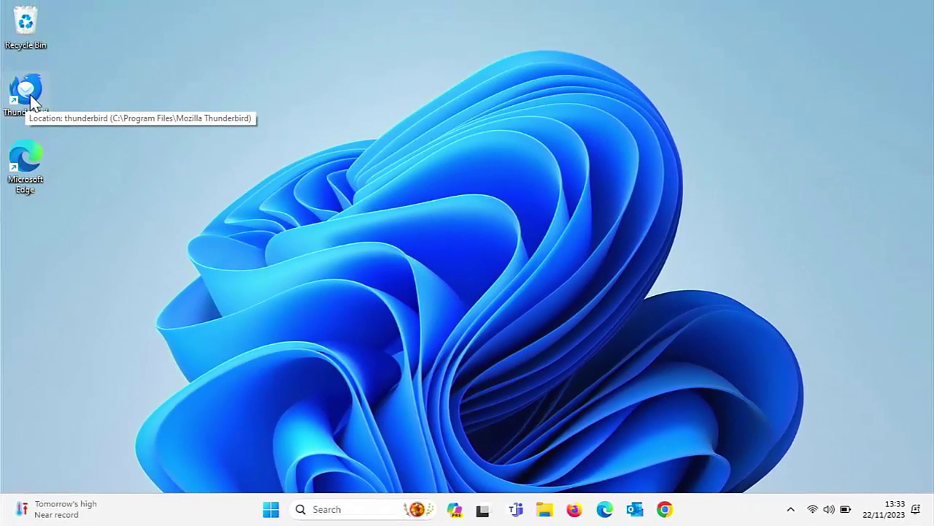
# Start Thunderbird from the desktop, view the Inbox and open the troubleshooting information
pyautogui.doubleClick(33, 25)
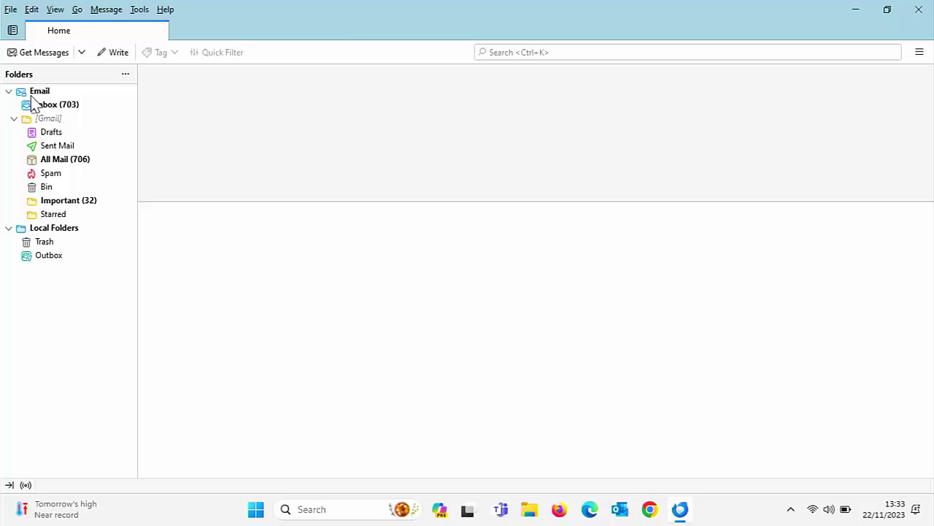
pyautogui.click(33, 106)
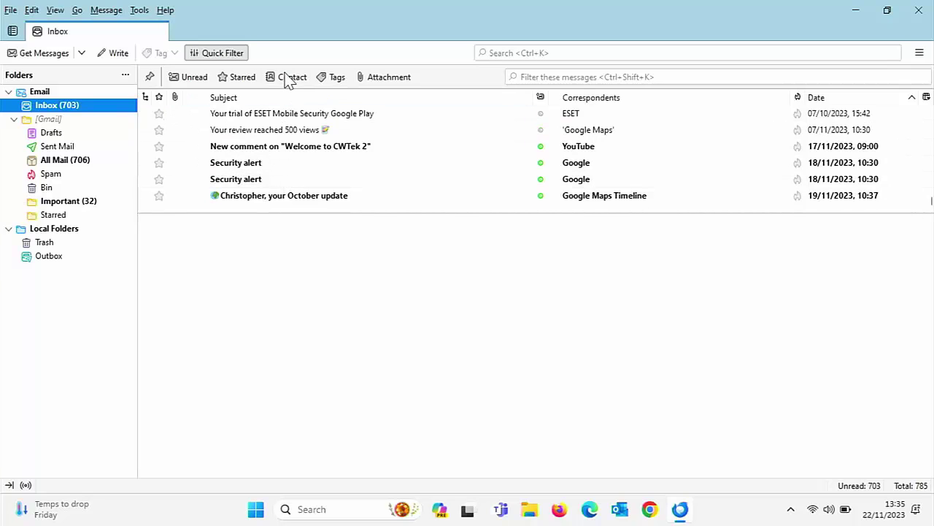
pyautogui.click(174, 11)
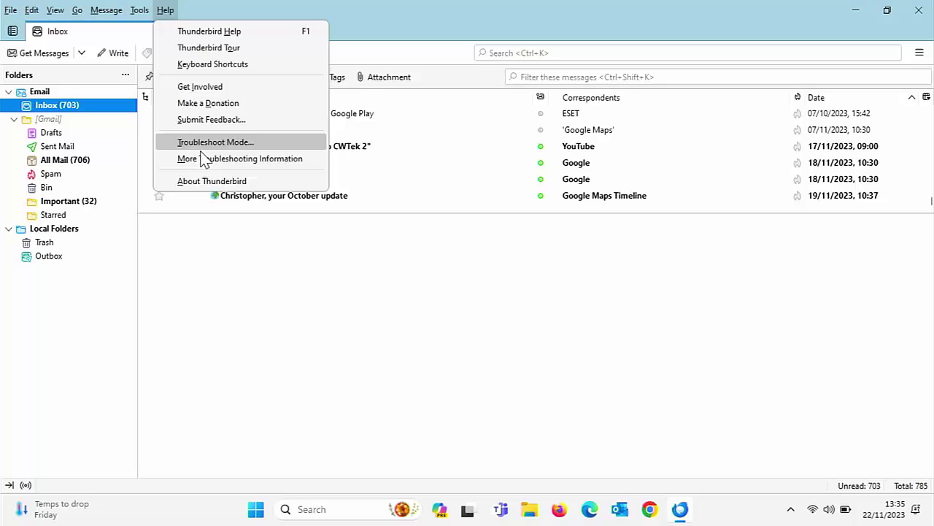
pyautogui.click(207, 163)
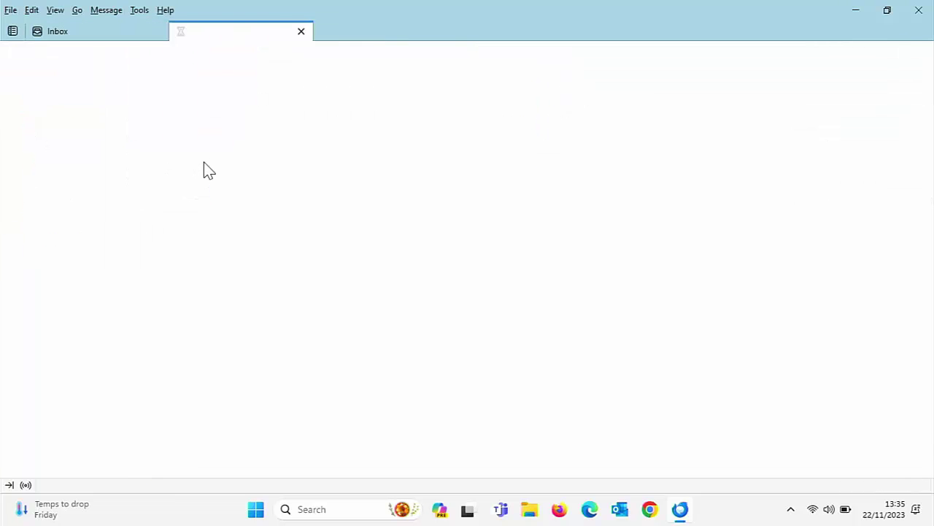
# Copy the path C:\Program Files\Mozilla Thunderbird from the Application Binary entry and open that folder with the Run command
pyautogui.scroll(-5, 226, 292)
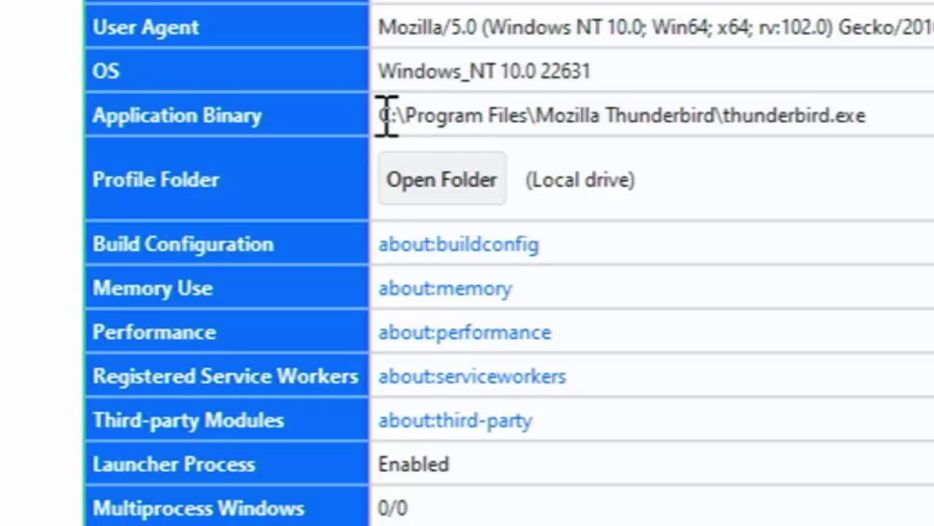
pyautogui.moveTo(387, 116); pyautogui.dragTo(719, 127)
pyautogui.hotkey('ctrl', 'c')
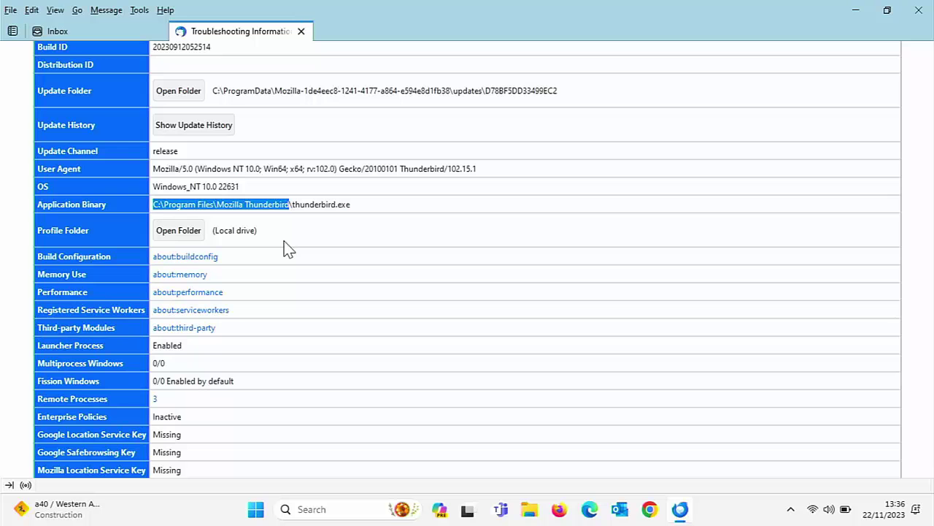
pyautogui.press('super+r')
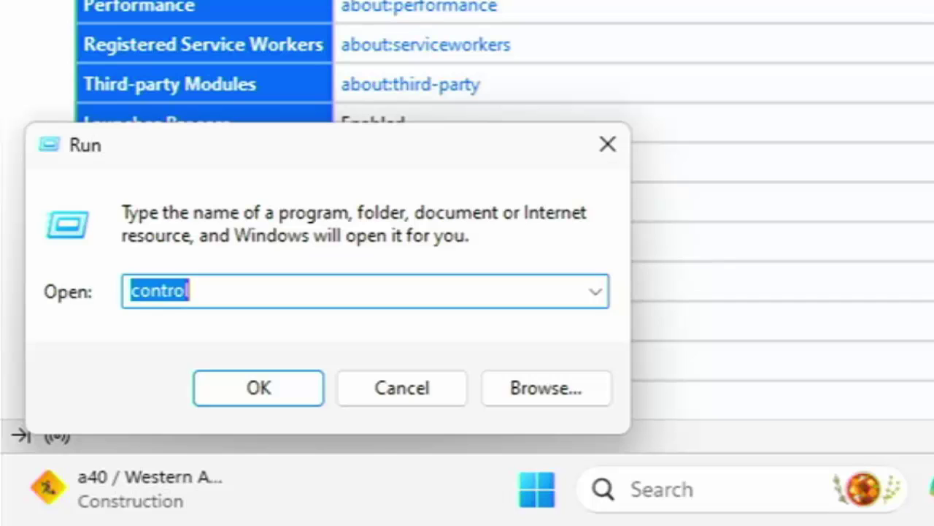
pyautogui.hotkey('ctrl', 'v')
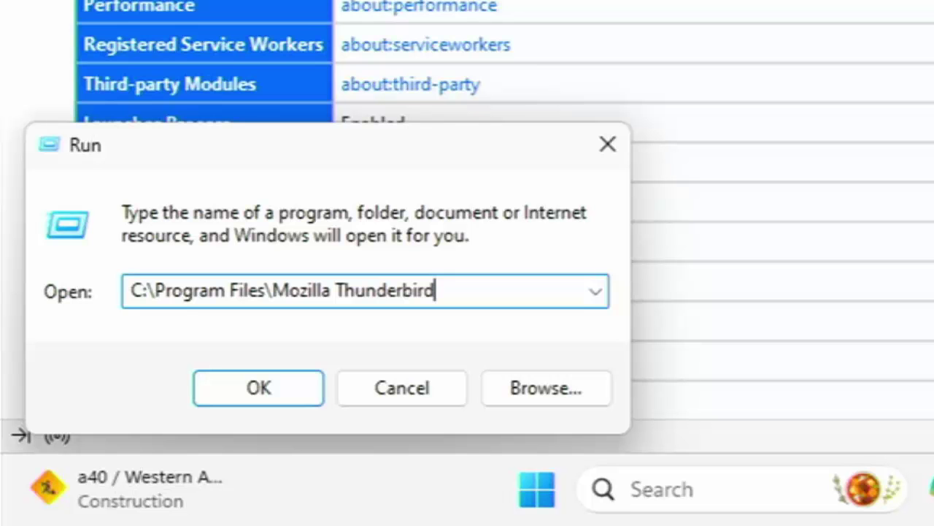
pyautogui.press('Return')
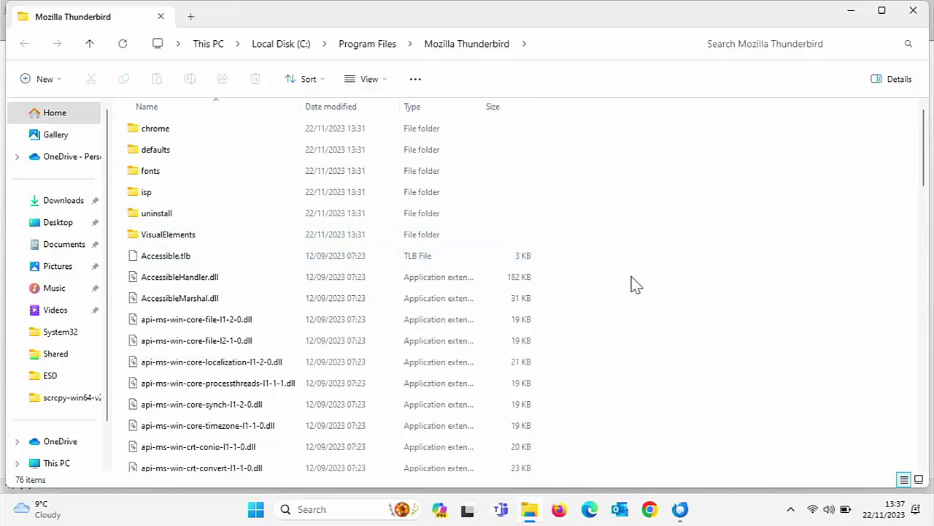
# Create a folder named distribution in the Mozilla Thunderbird folder, granting administrator permission, and open it
pyautogui.rightClick(666, 247)
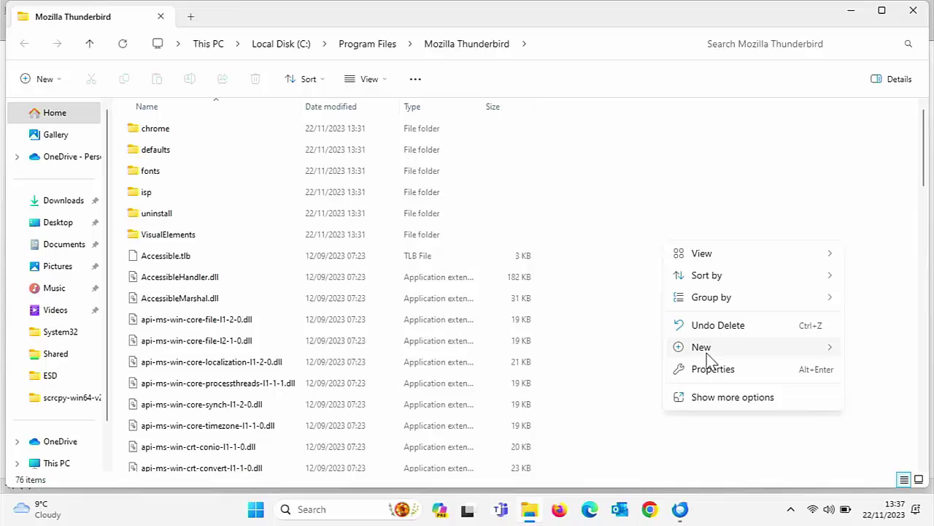
pyautogui.moveTo(705, 351)
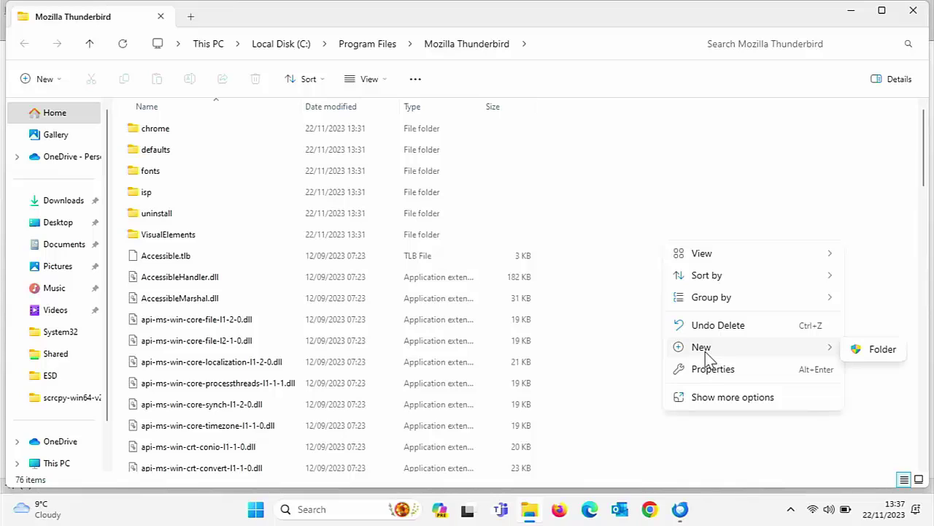
pyautogui.click(875, 356)
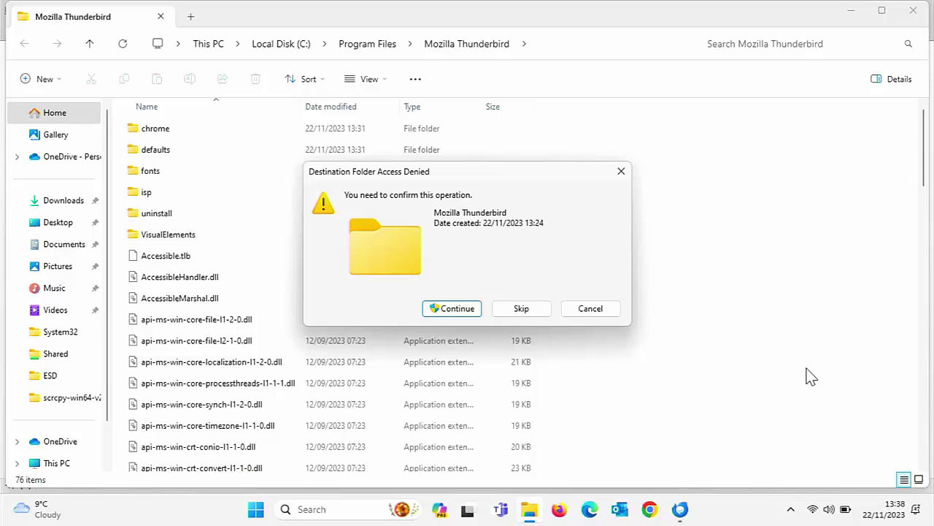
pyautogui.click(456, 308)
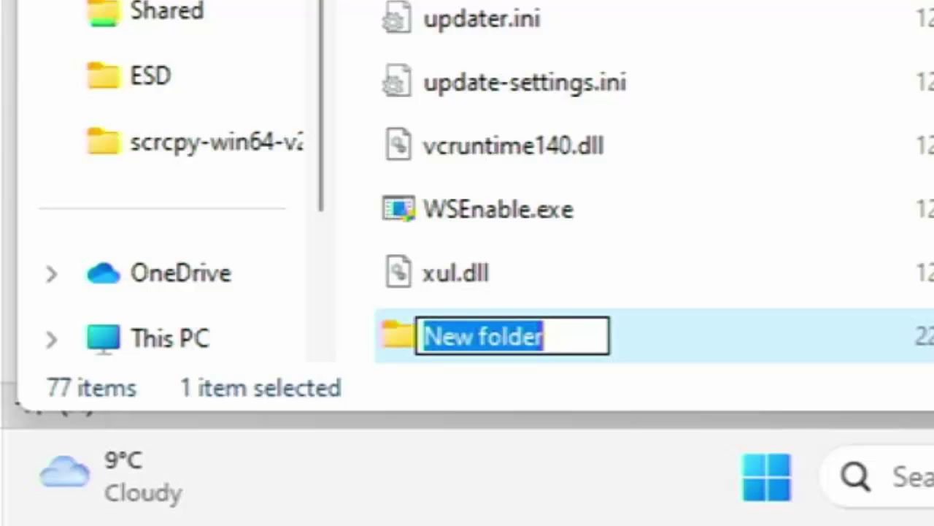
pyautogui.write('dist')
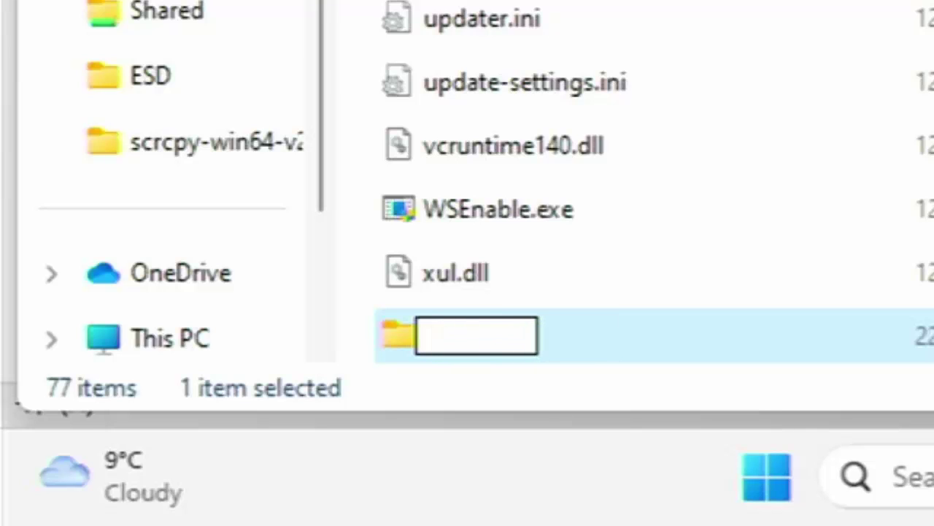
pyautogui.write('ribut')
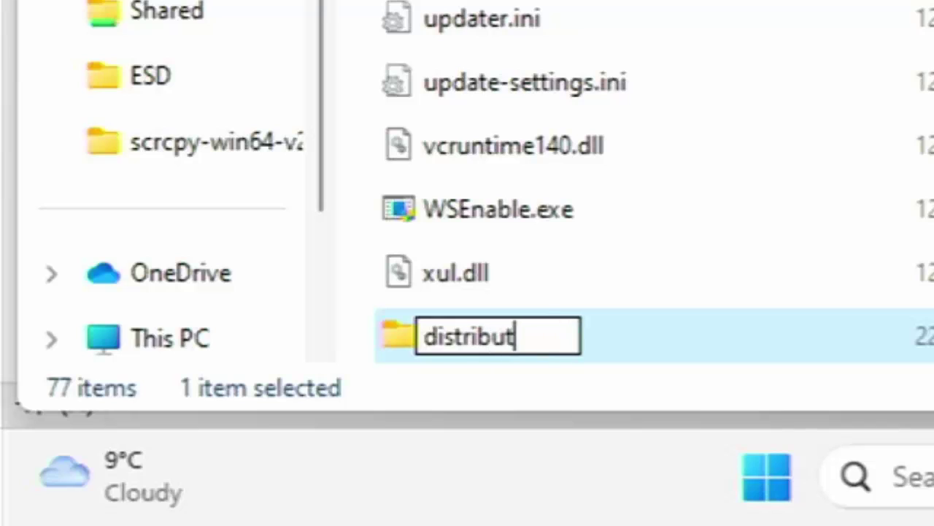
pyautogui.write('ion')
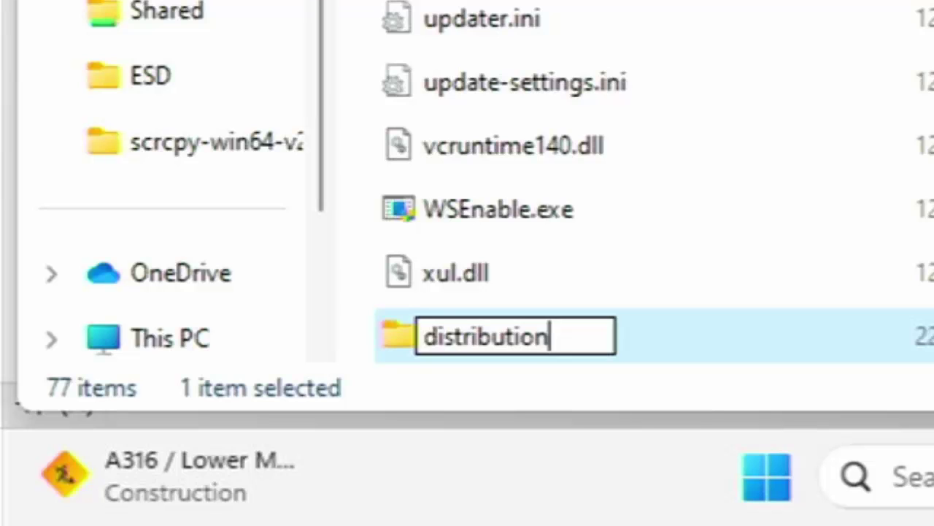
pyautogui.press('Return')
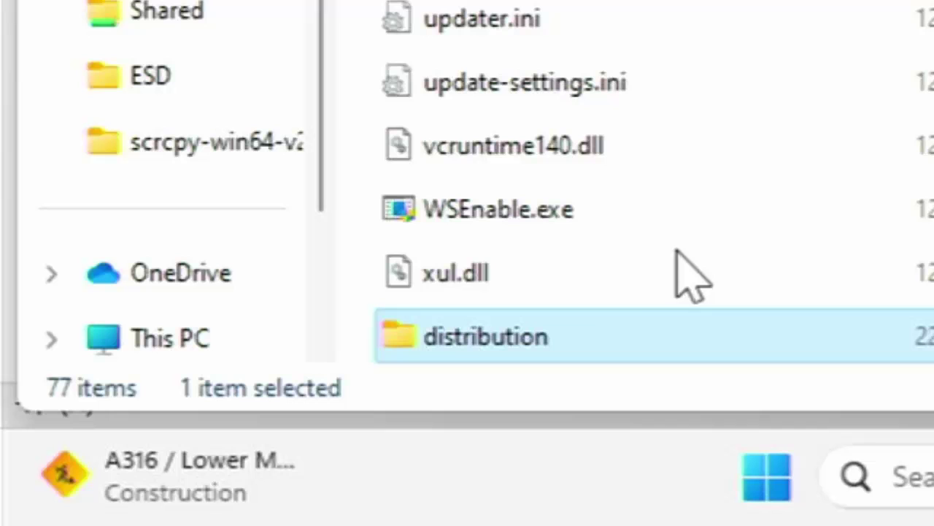
pyautogui.doubleClick(533, 345)
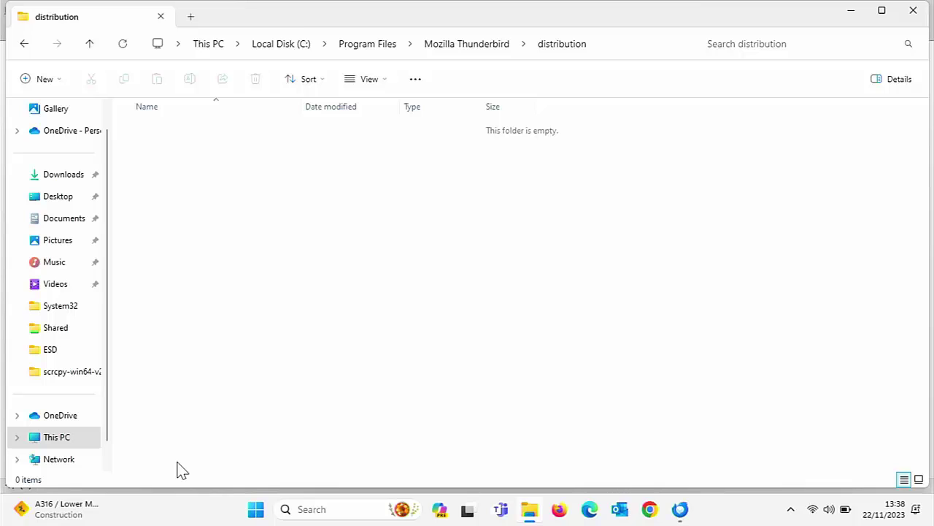
# Find and open the Notepad app
pyautogui.click(255, 510)
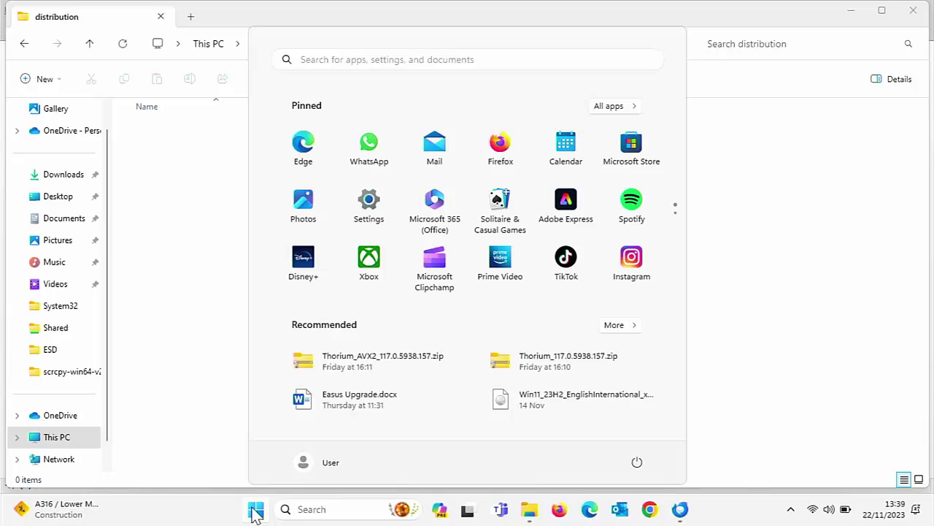
pyautogui.write('no')
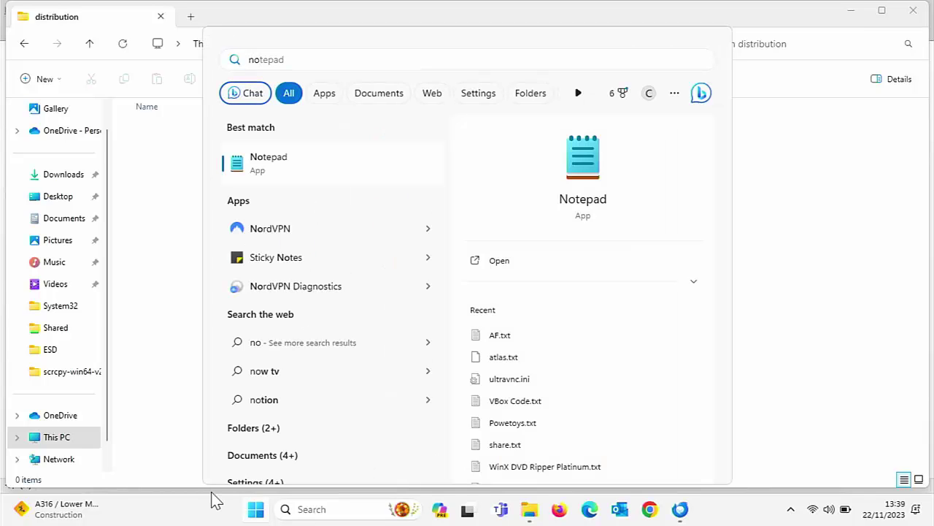
pyautogui.write('te')
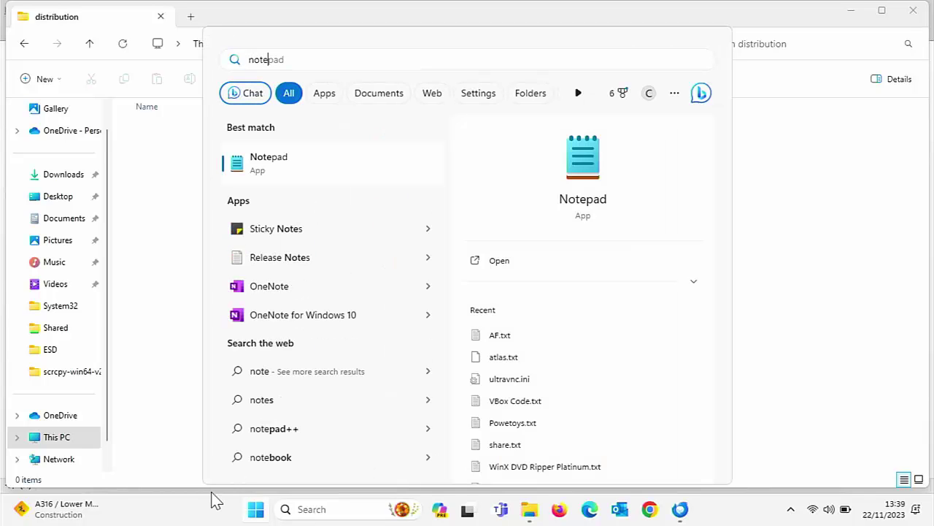
pyautogui.click(268, 160)
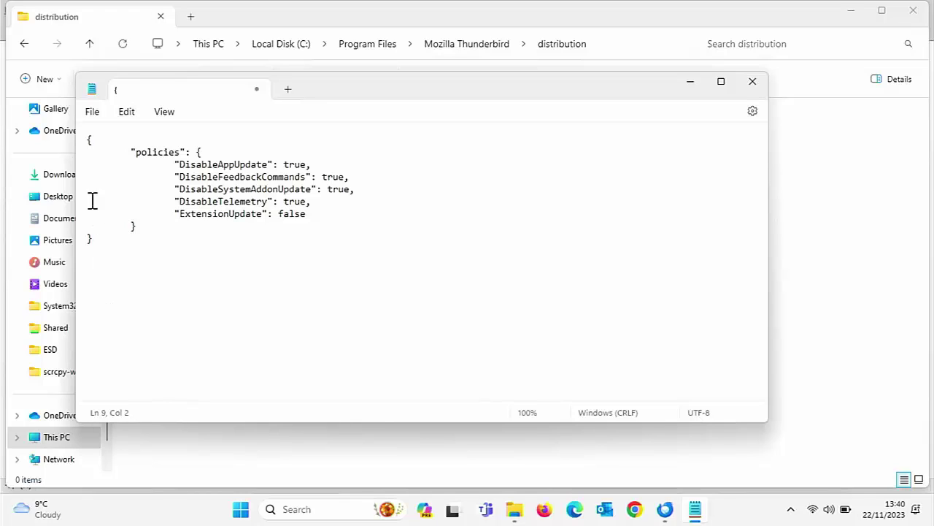
# Save the policies text as policies.json on the Desktop with the All files type, and dismiss the Notepad window
pyautogui.click(92, 113)
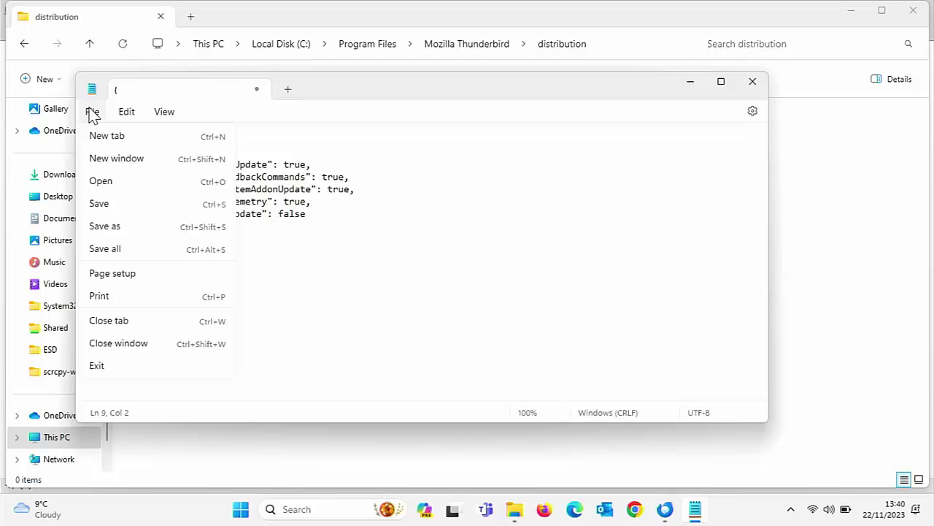
pyautogui.click(94, 230)
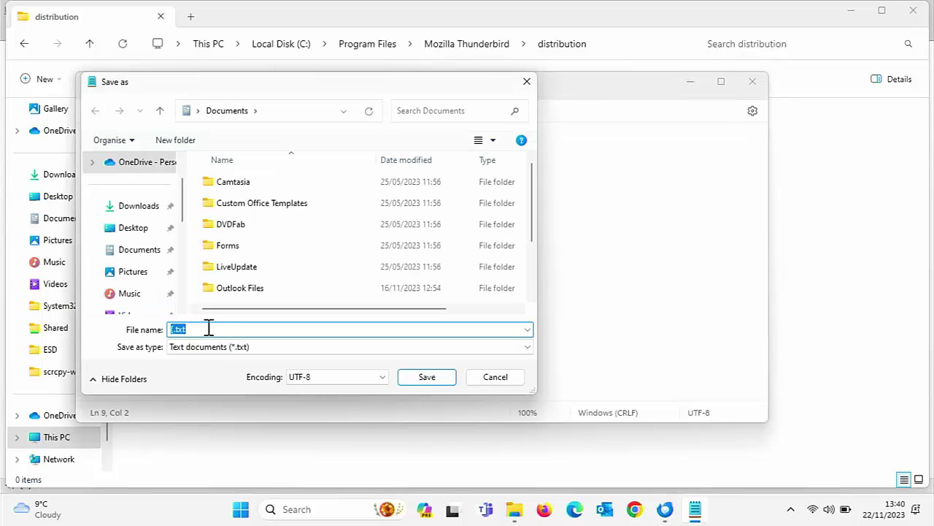
pyautogui.click(244, 350)
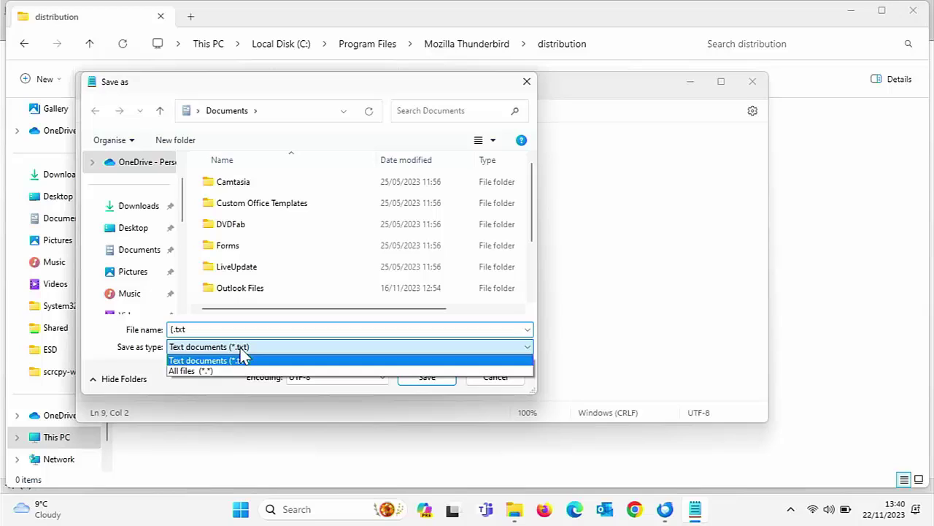
pyautogui.click(211, 371)
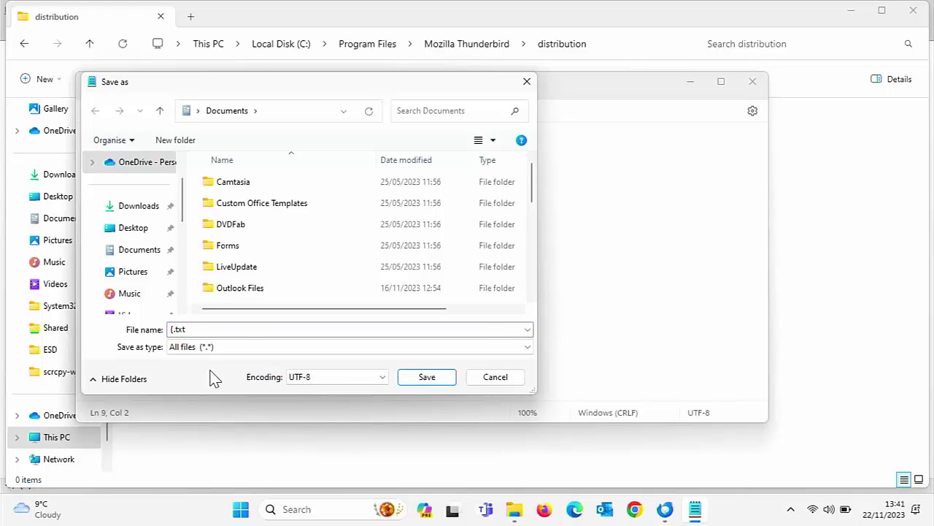
pyautogui.doubleClick(171, 329)
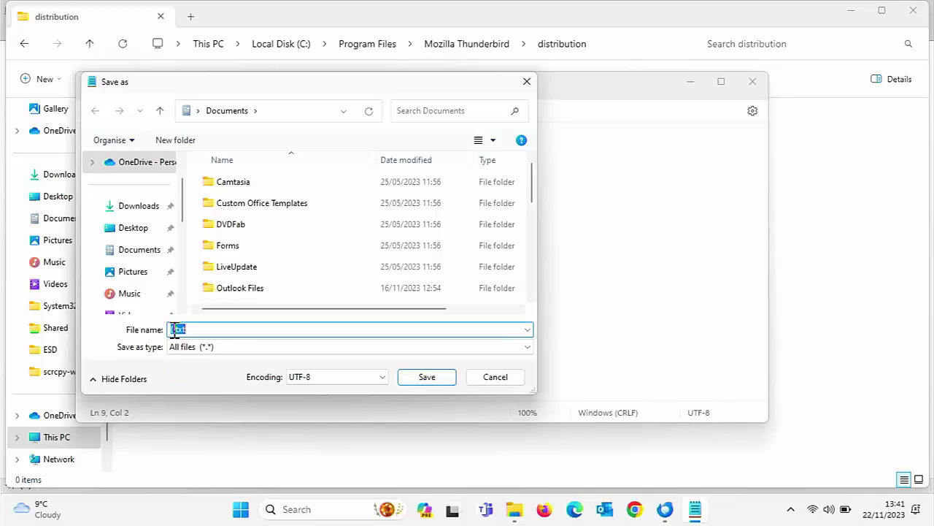
pyautogui.press('BackSpace')
pyautogui.write('policies.')
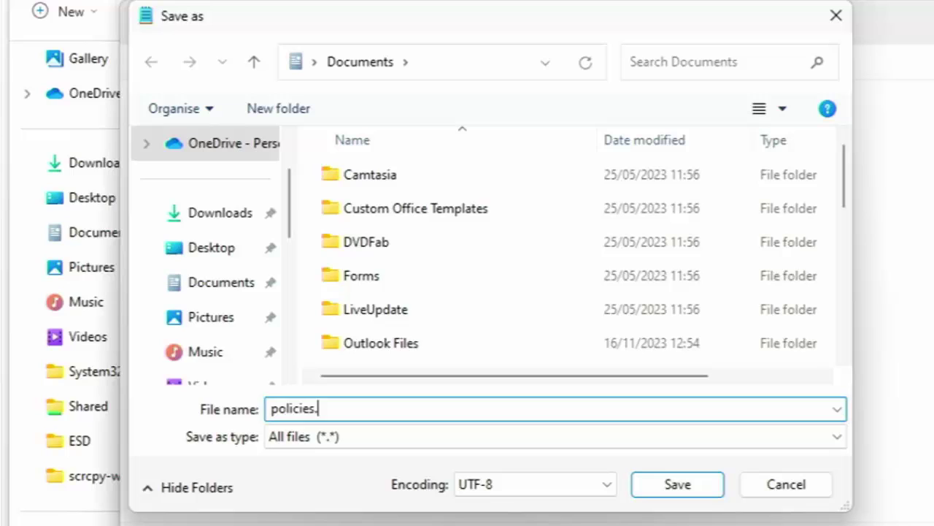
pyautogui.write('json')
pyautogui.click(208, 256)
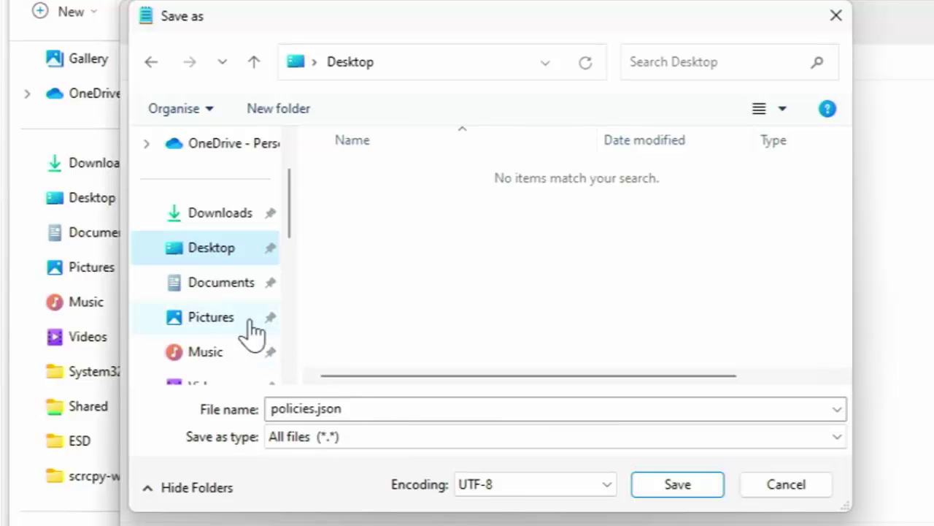
pyautogui.click(671, 494)
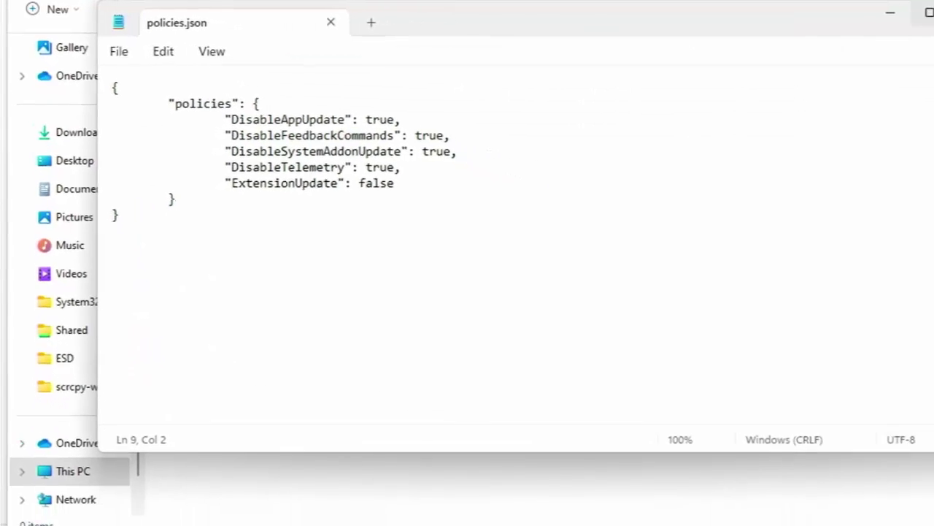
pyautogui.click(888, 21)
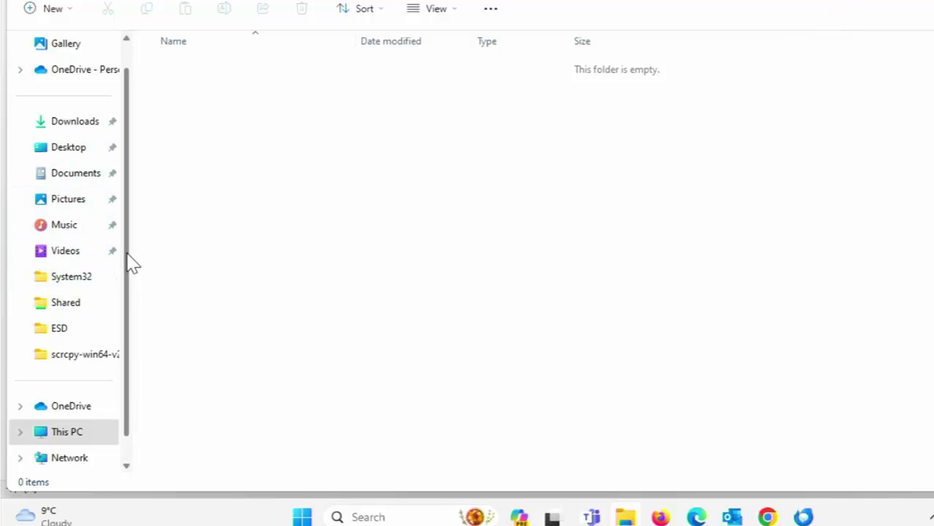
# Move policies.json from the Desktop into Thunderbird's distribution folder, granting administrator permission
pyautogui.scroll(-1, 133, 292)
pyautogui.scroll(2, 141, 277)
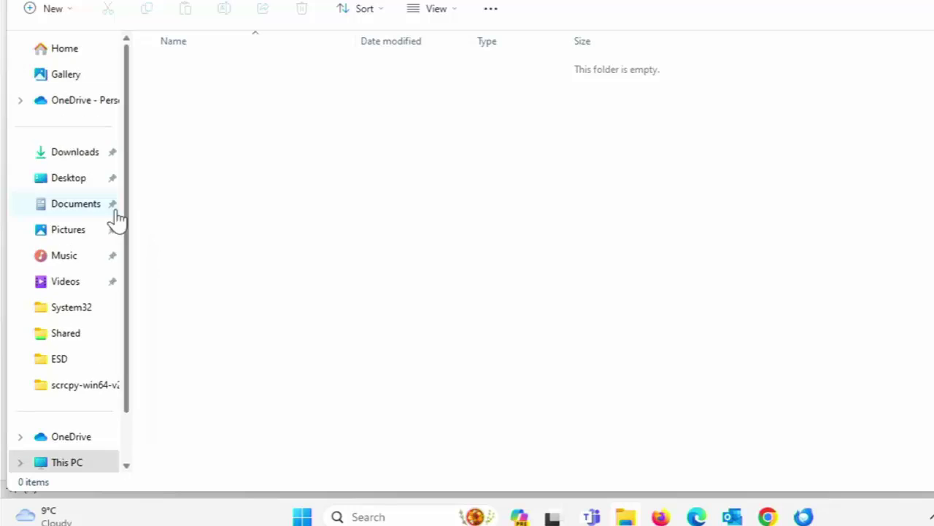
pyautogui.click(76, 180)
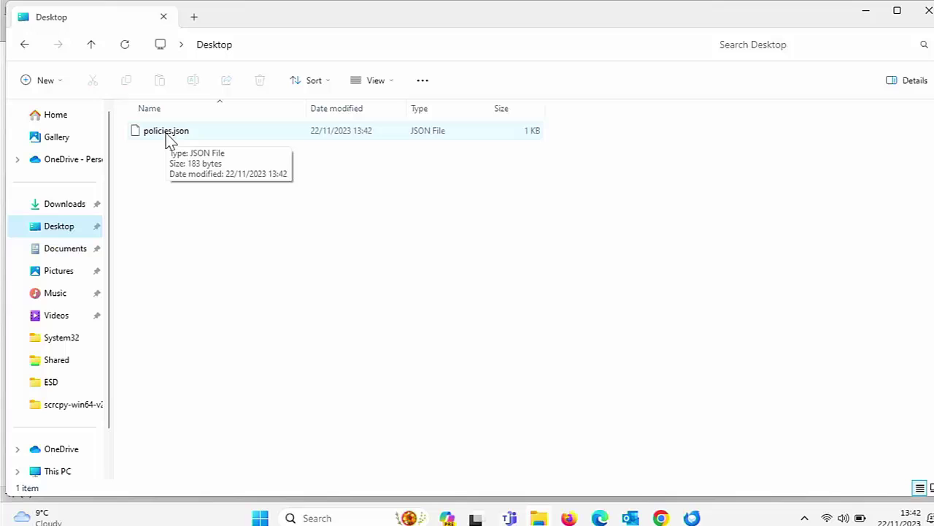
pyautogui.click(167, 139)
pyautogui.rightClick(167, 139)
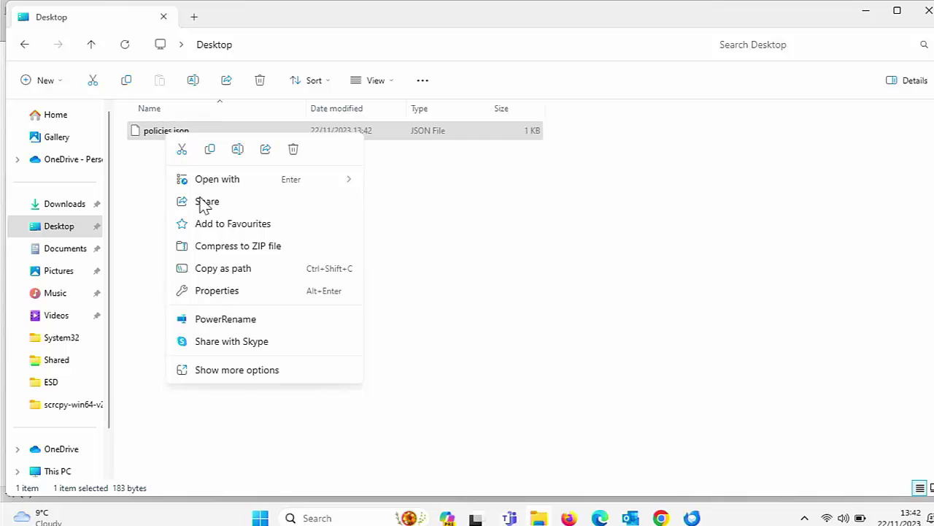
pyautogui.click(239, 371)
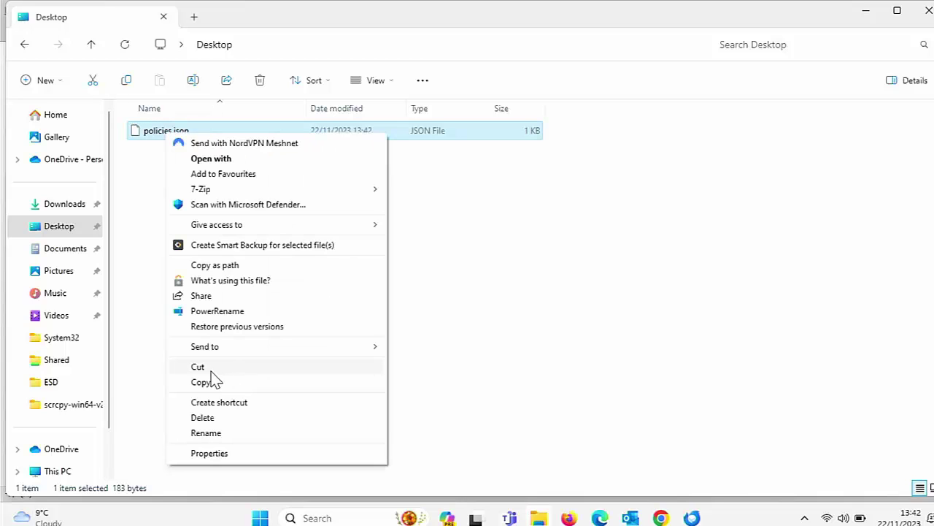
pyautogui.click(207, 370)
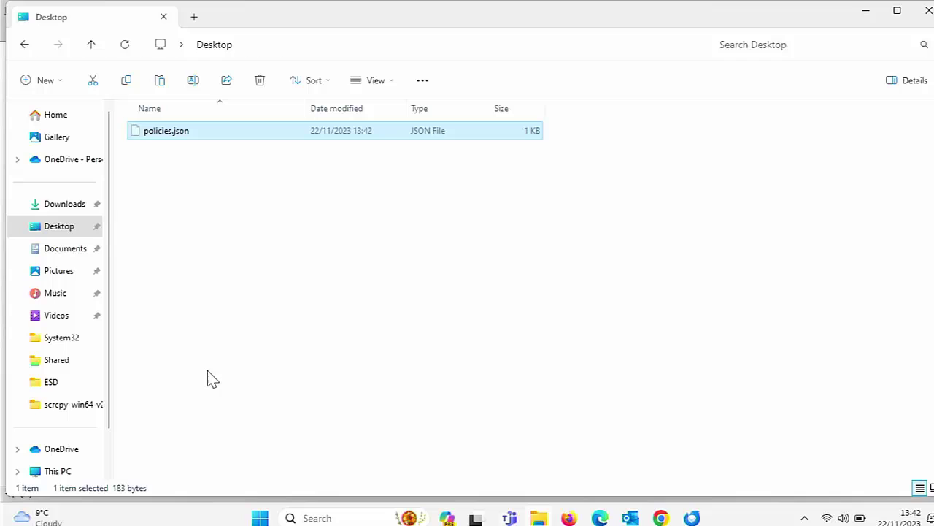
pyautogui.click(25, 46)
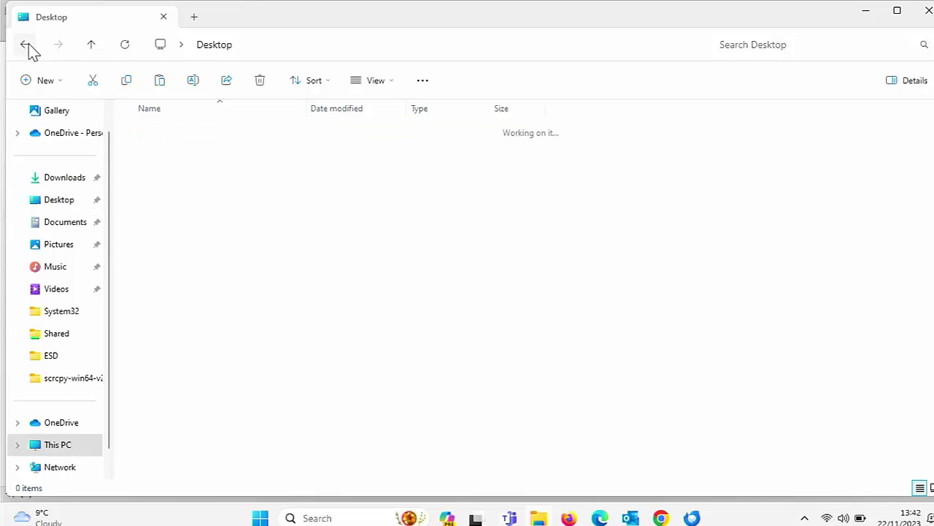
pyautogui.rightClick(183, 173)
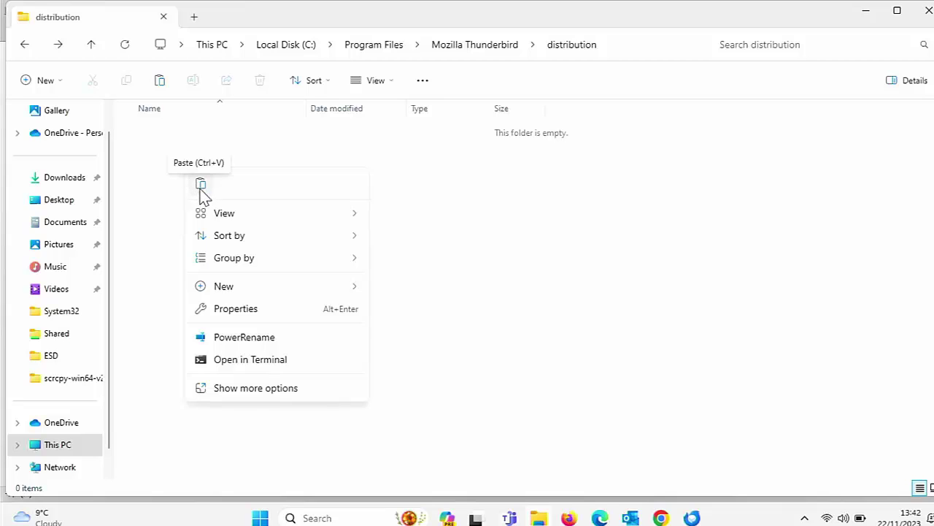
pyautogui.click(233, 391)
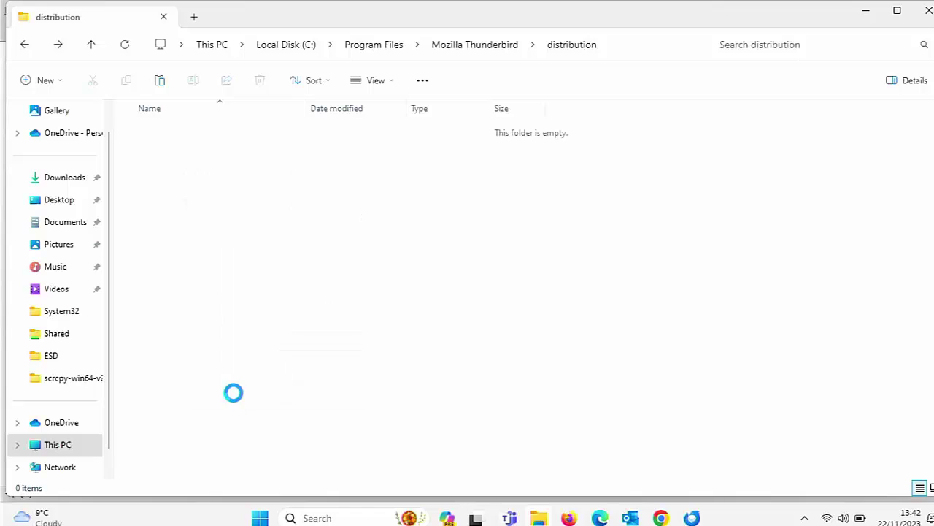
pyautogui.click(228, 266)
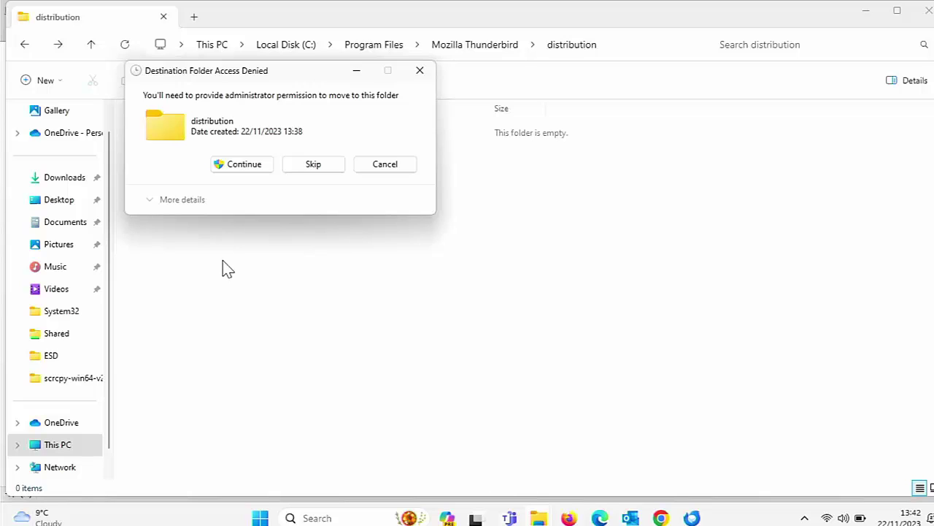
pyautogui.click(236, 165)
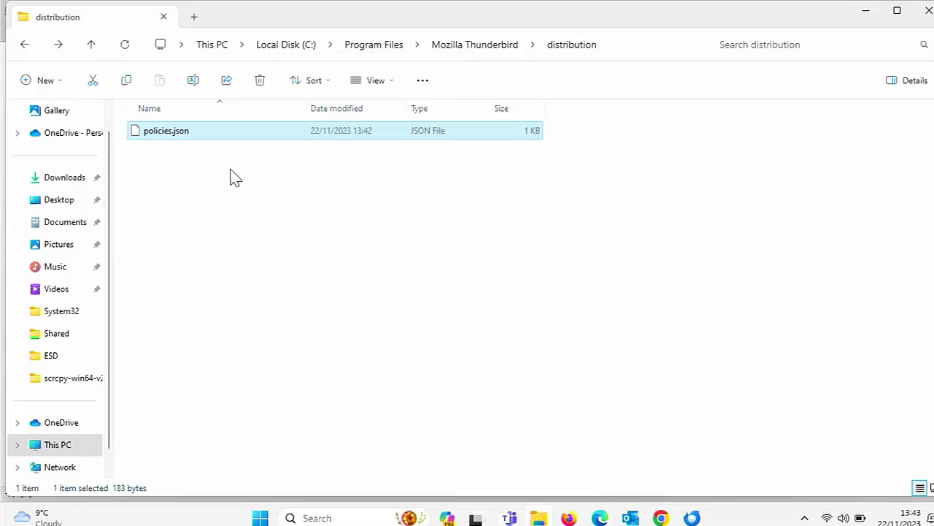
# Close the distribution folder window and the Troubleshooting Information tab, and restart Thunderbird from the desktop
pyautogui.click(926, 13)
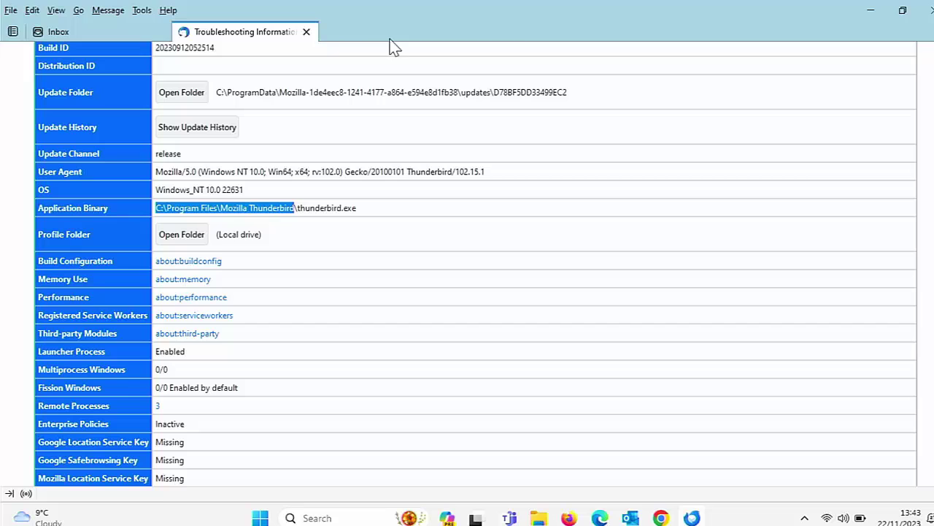
pyautogui.click(307, 33)
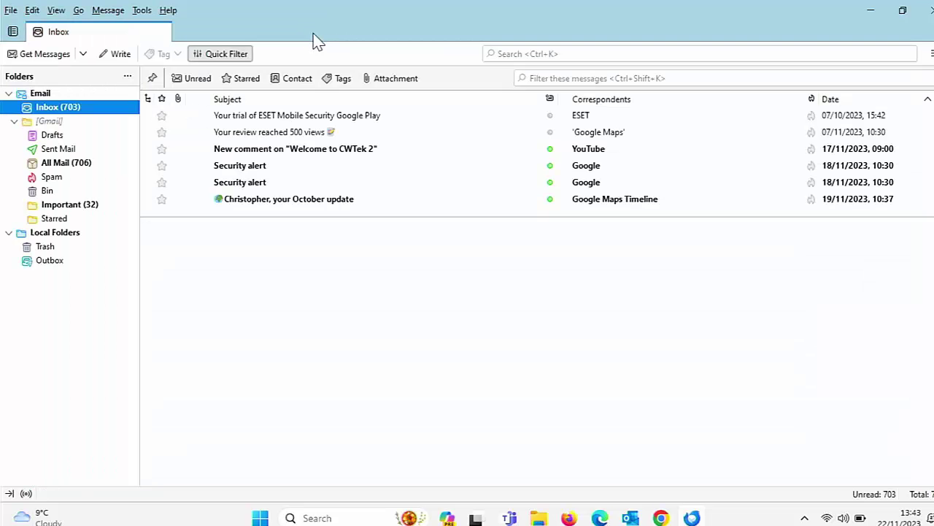
pyautogui.click(918, 16)
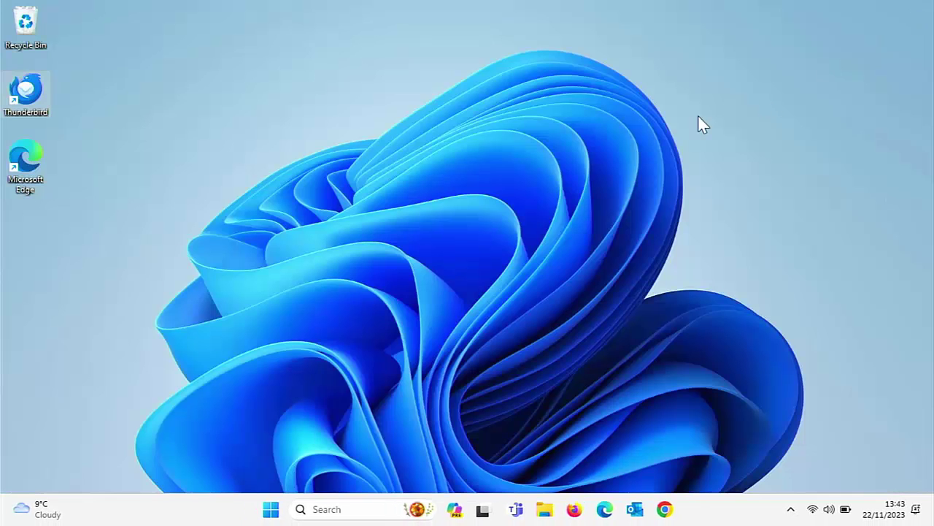
pyautogui.doubleClick(25, 100)
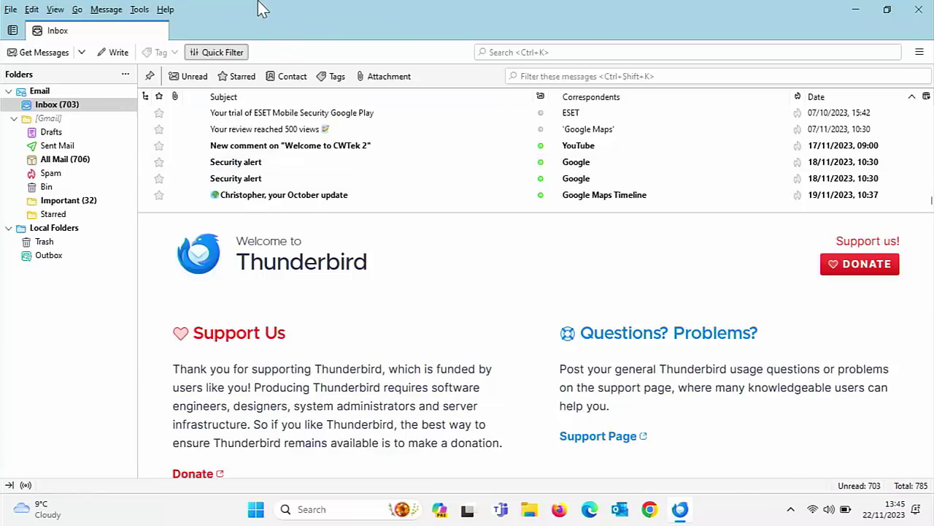
# Check the version and update status in the About Thunderbird window, and close it
pyautogui.click(165, 10)
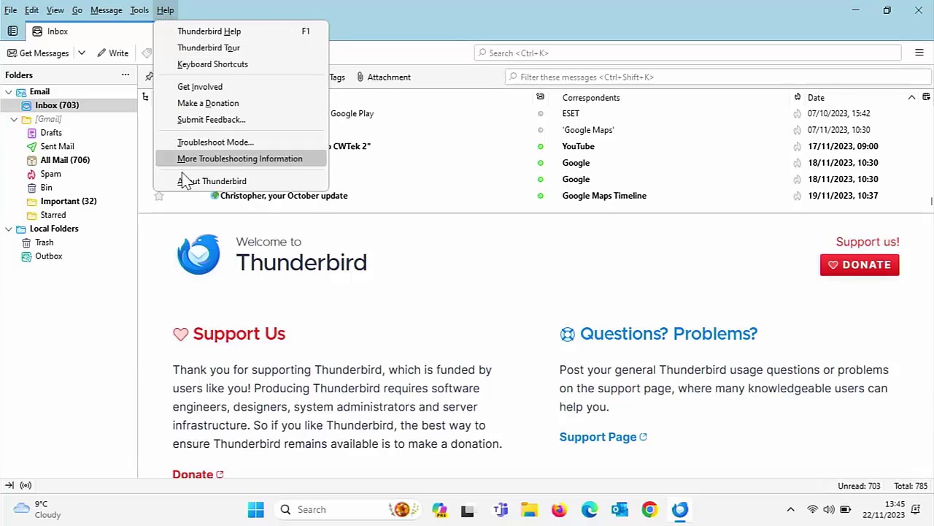
pyautogui.click(193, 182)
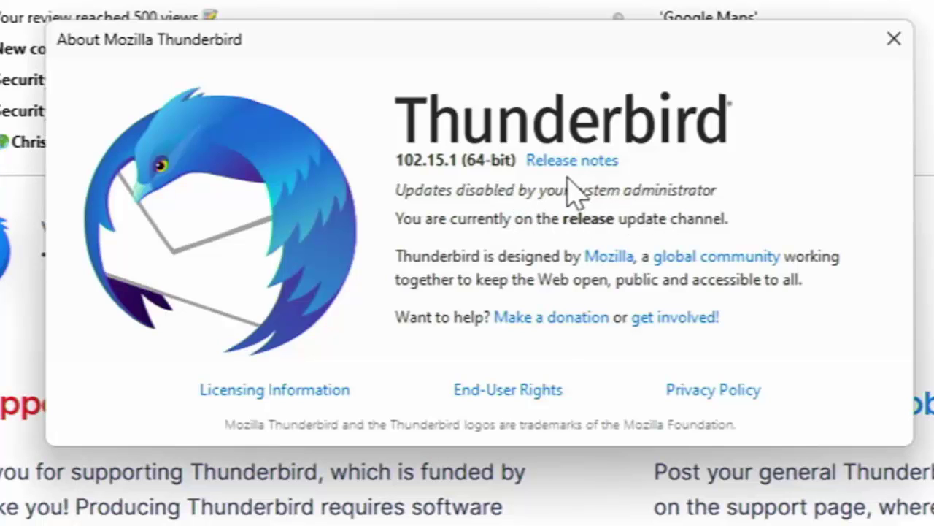
pyautogui.press('Escape')
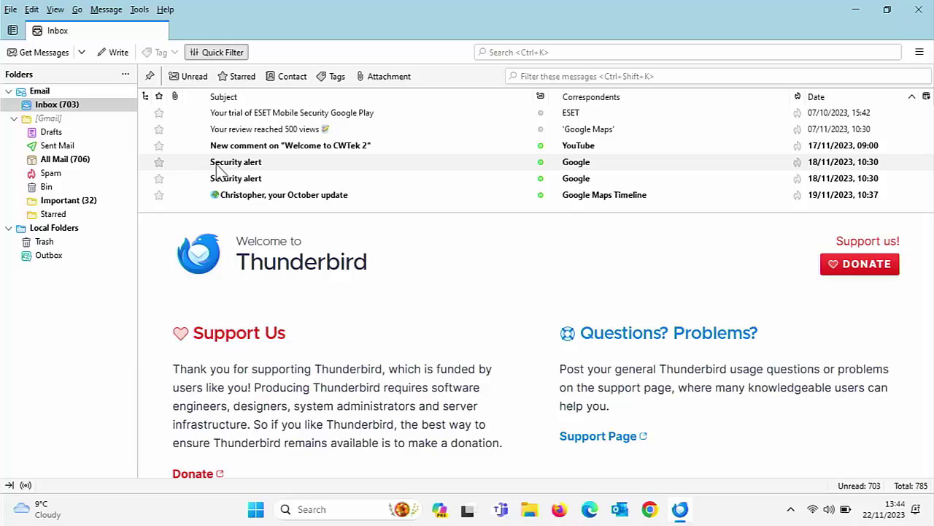